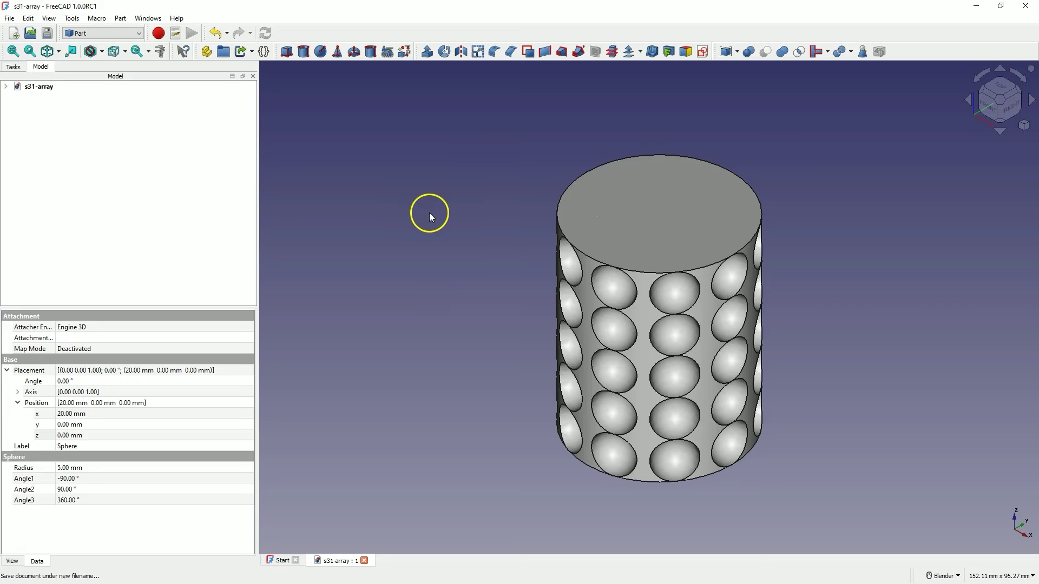
Step: Close the finished s31-array document without saving and start a new empty document
{"action": "middle_click_drag", "start_coordinate": [814, 412], "coordinate": [644, 375]}
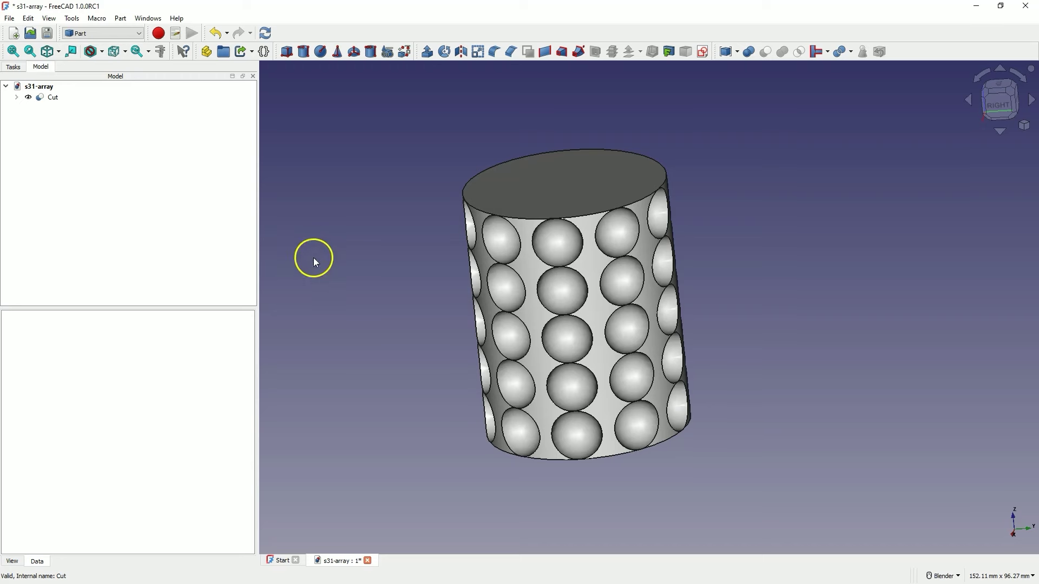
{"action": "left_click", "coordinate": [367, 560]}
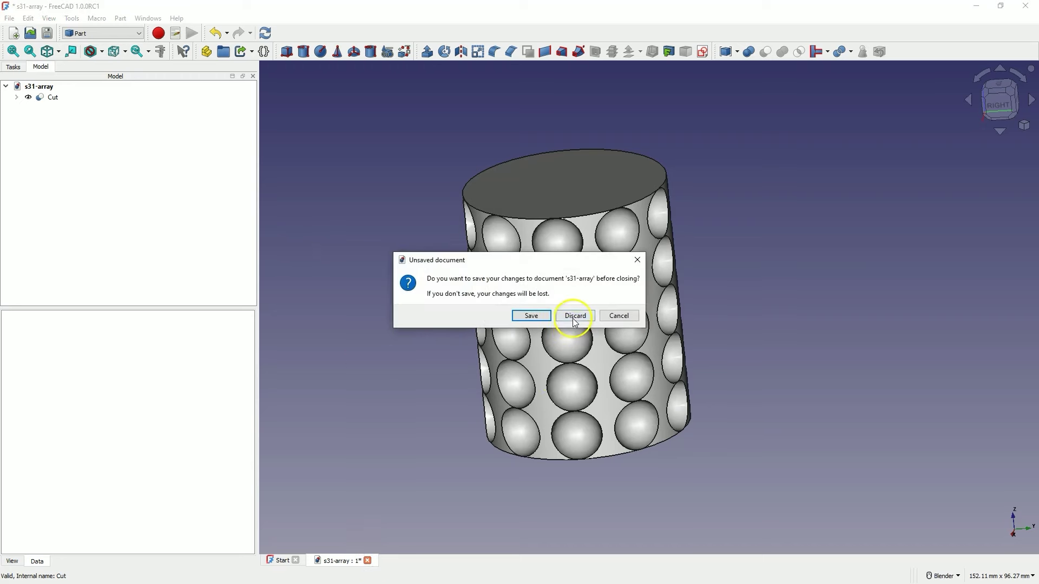
{"action": "left_click", "coordinate": [575, 315]}
{"action": "left_click", "coordinate": [14, 33]}
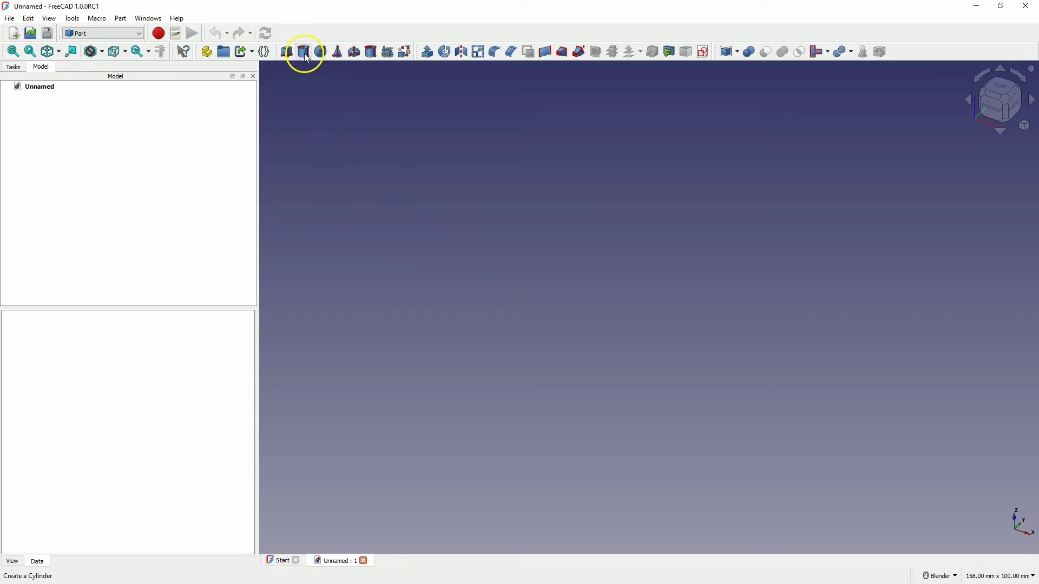
Step: Add a Part cylinder and set its radius to 20 mm and height to 50 mm
{"action": "left_click", "coordinate": [304, 51]}
{"action": "left_click", "coordinate": [59, 98]}
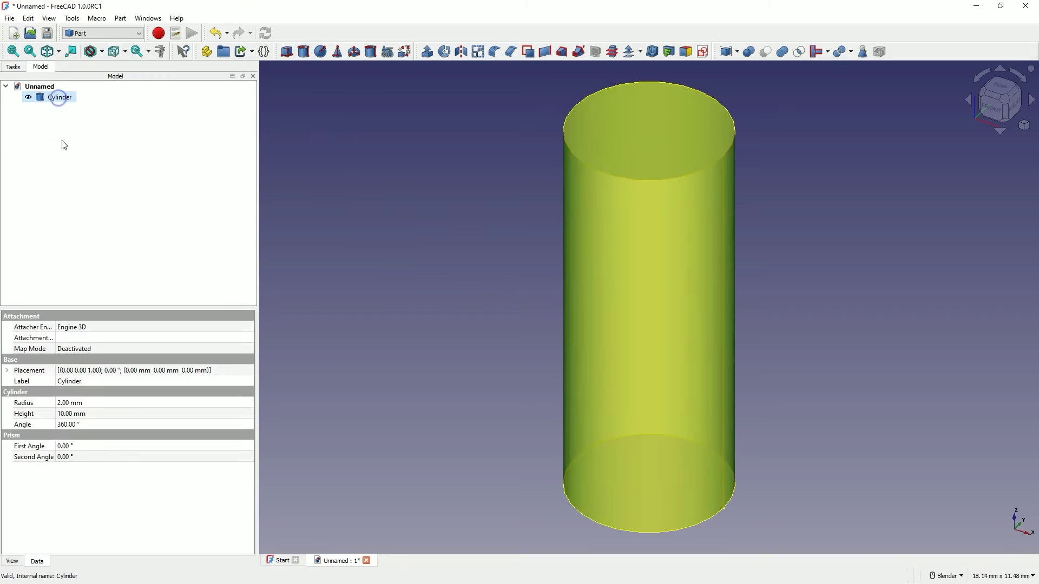
{"action": "left_click", "coordinate": [68, 404]}
{"action": "type", "text": "2"}
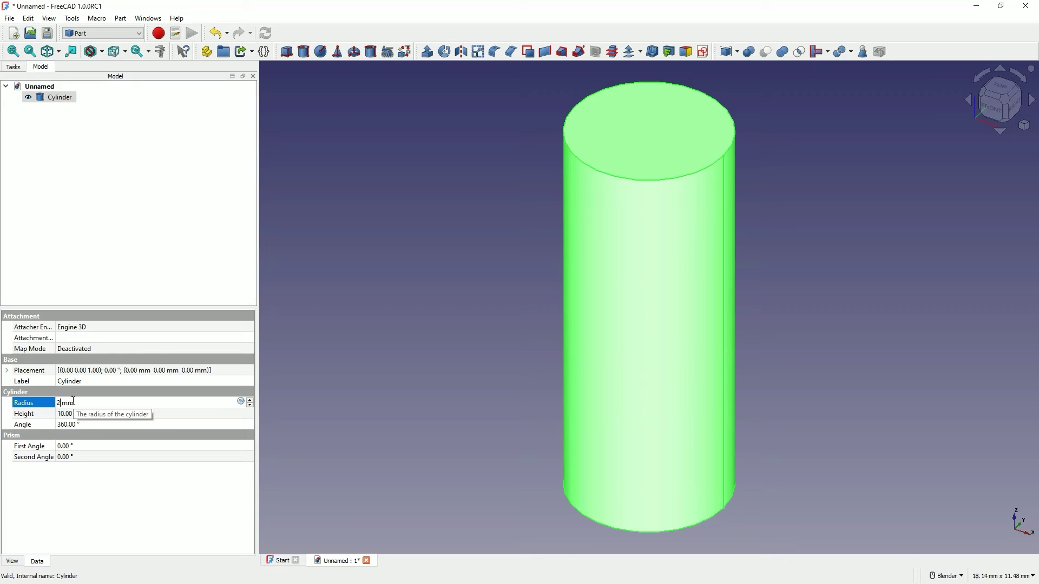
{"action": "type", "text": "0"}
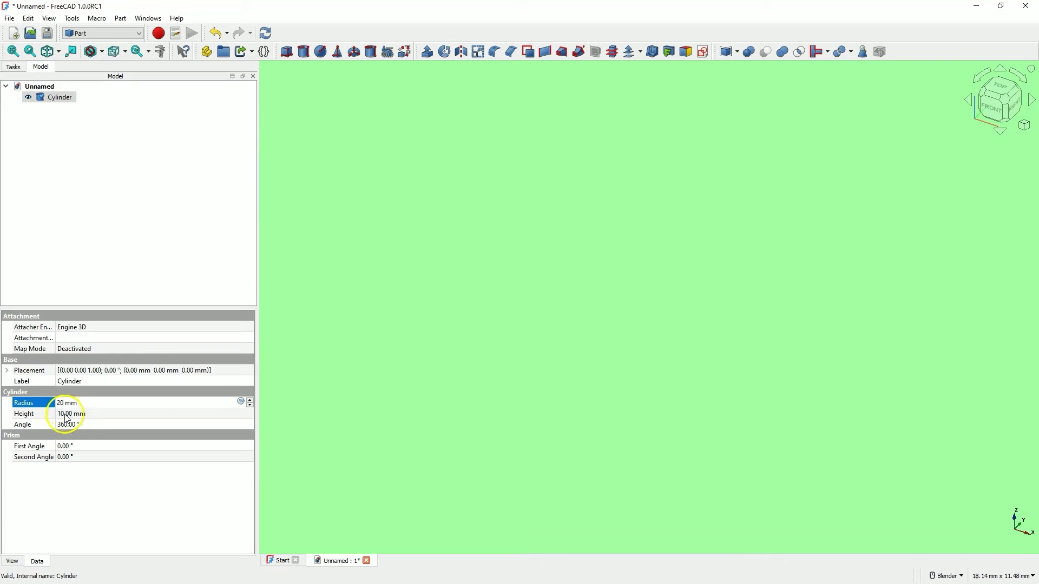
{"action": "left_click", "coordinate": [78, 411]}
{"action": "type", "text": "50"}
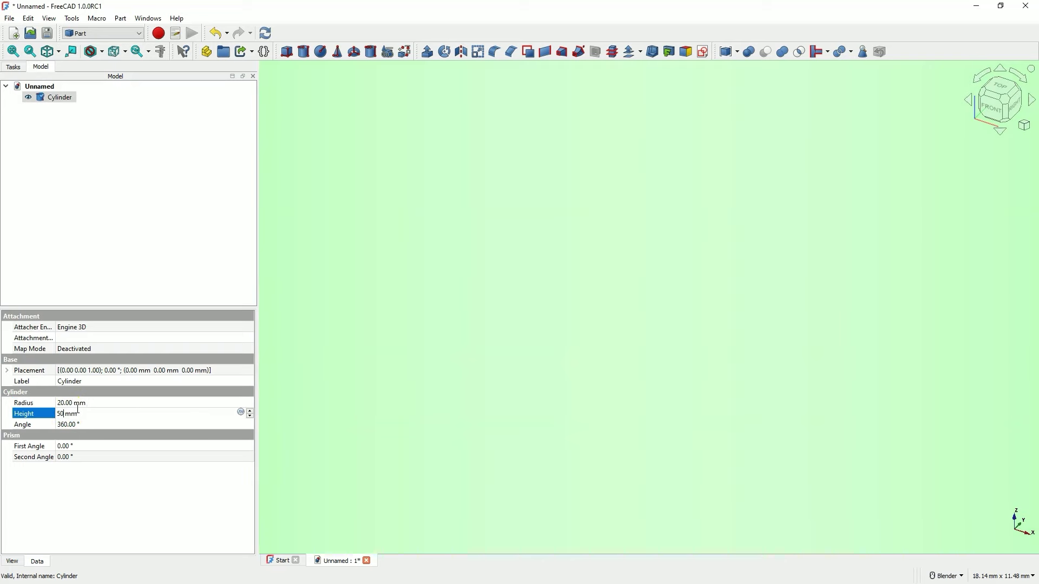
{"action": "scroll", "coordinate": [455, 311], "scroll_direction": "down", "scroll_amount": 5}
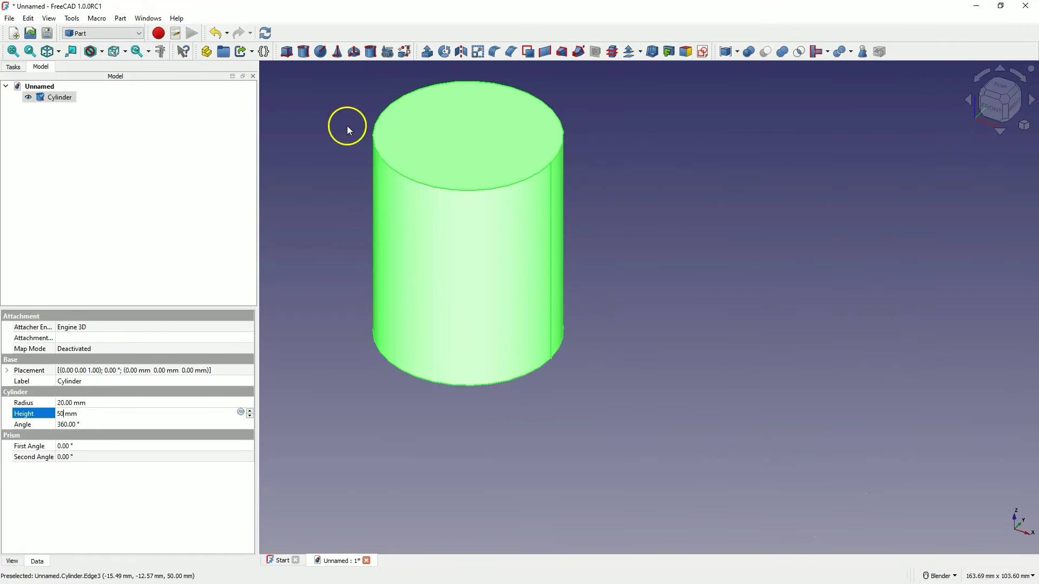
{"action": "left_click", "coordinate": [349, 129]}
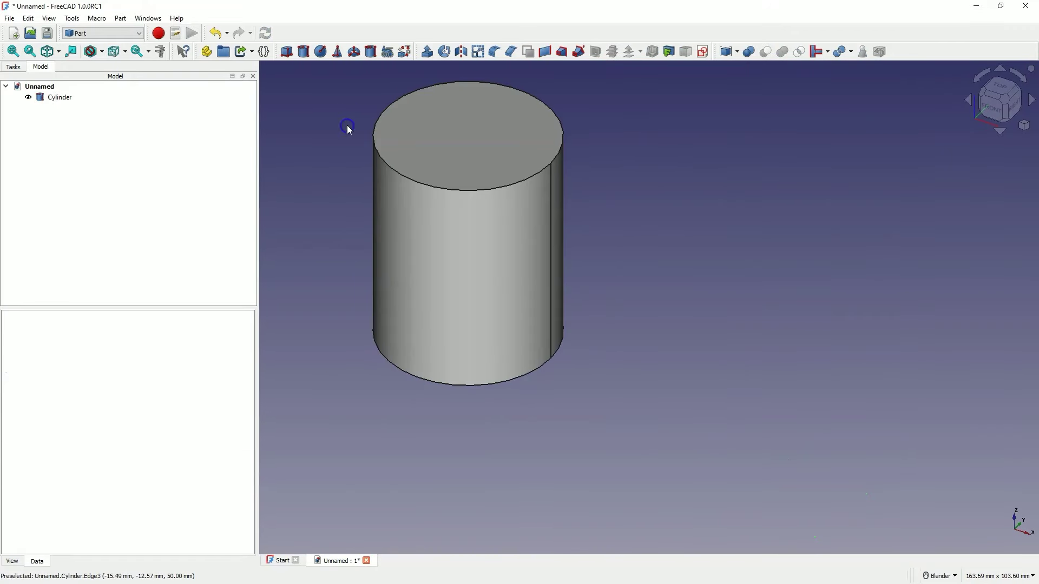
Step: Add a 5 mm sphere and set its placement position x to 20 mm
{"action": "left_click", "coordinate": [320, 52]}
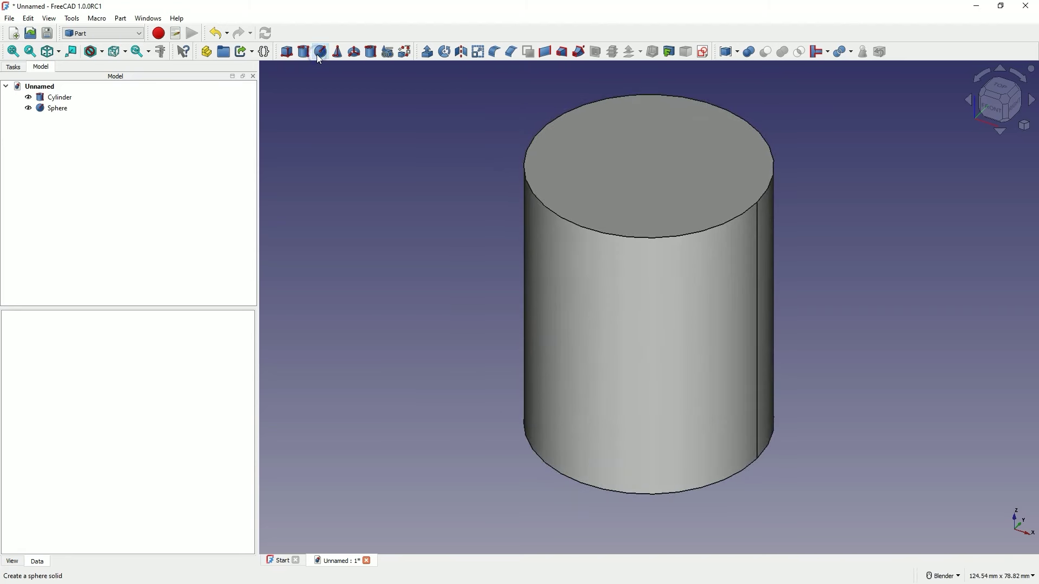
{"action": "left_click", "coordinate": [58, 108]}
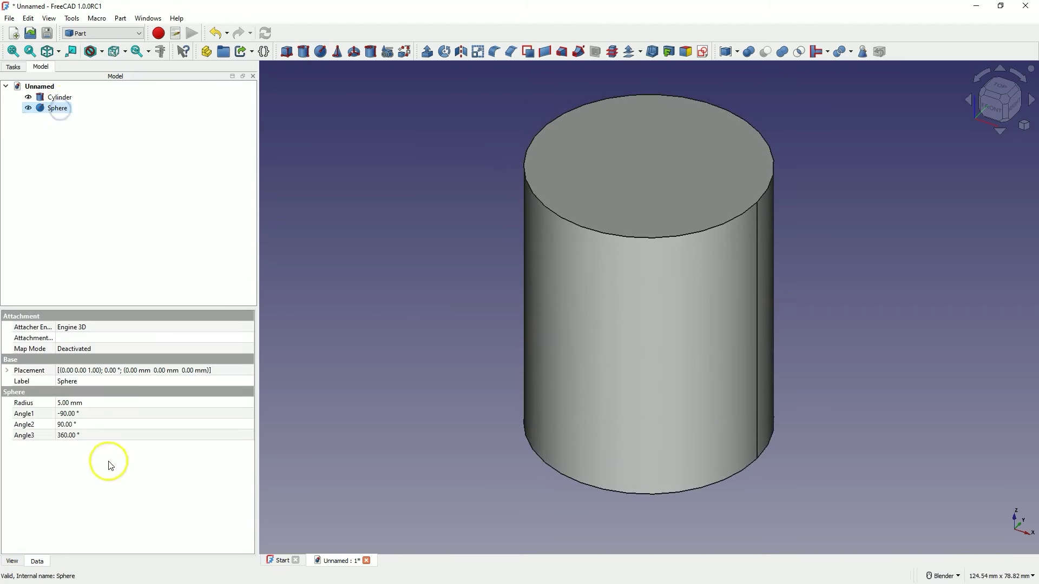
{"action": "left_click", "coordinate": [7, 370]}
{"action": "left_click", "coordinate": [16, 403]}
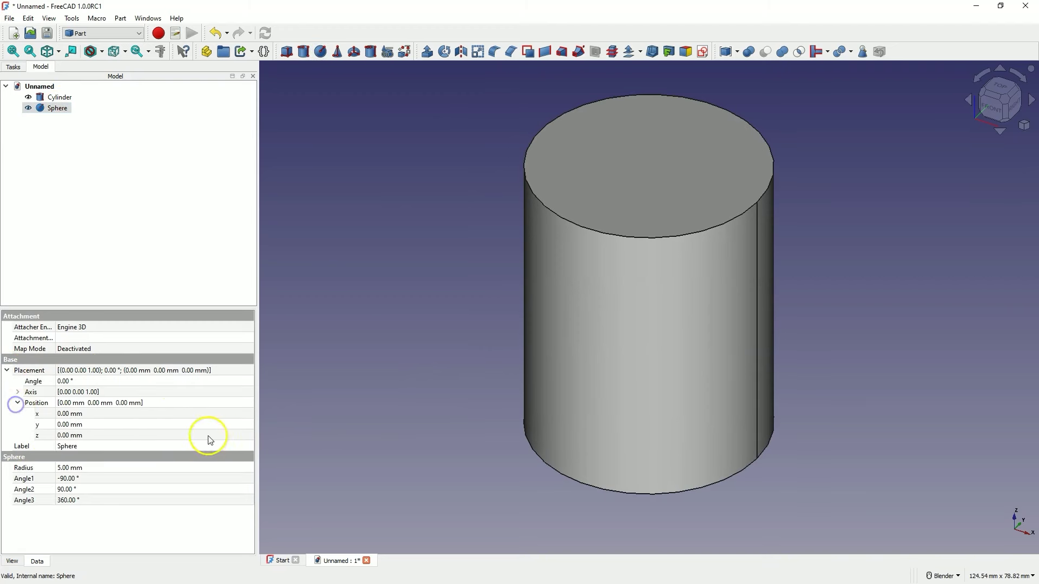
{"action": "left_click", "coordinate": [65, 414]}
{"action": "scroll", "coordinate": [64, 416], "scroll_direction": "up", "scroll_amount": 10}
{"action": "scroll", "coordinate": [65, 416], "scroll_direction": "up", "scroll_amount": 9}
{"action": "scroll", "coordinate": [65, 417], "scroll_direction": "up", "scroll_amount": 2}
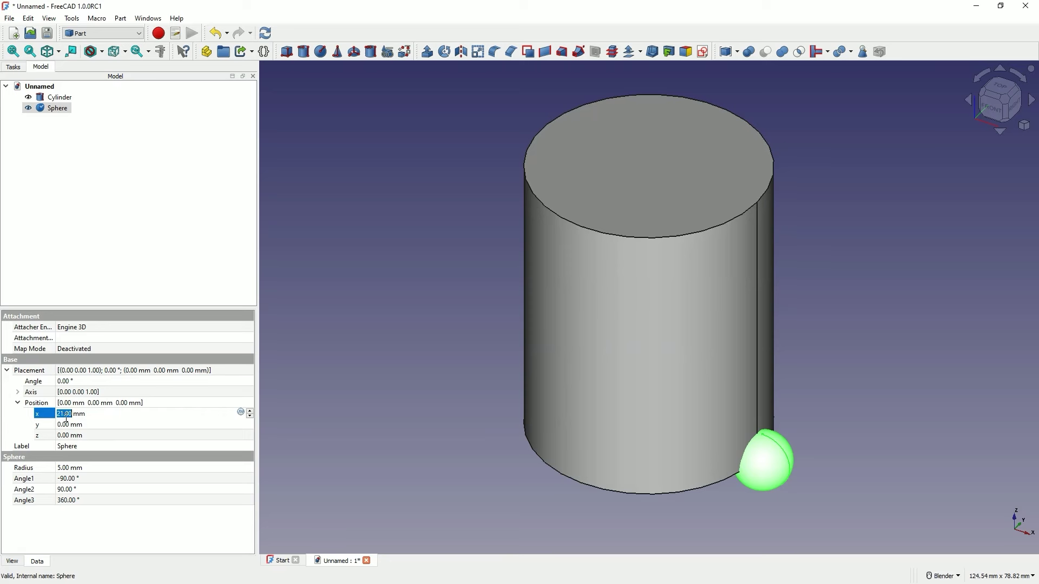
{"action": "left_click", "coordinate": [989, 115]}
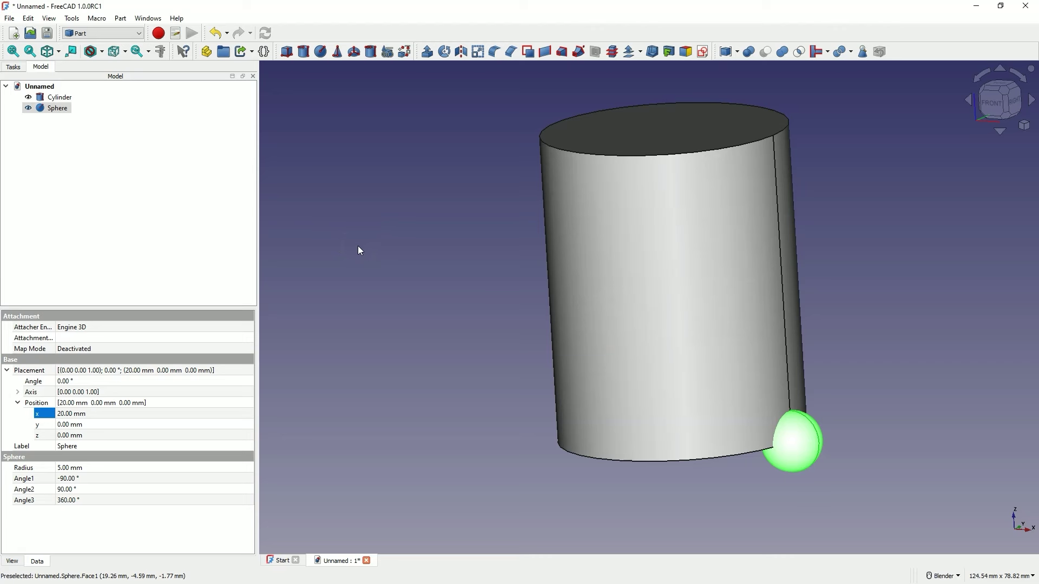
Step: Switch to the Draft workbench, hide the drafting grid, and show the array-type list
{"action": "left_click", "coordinate": [108, 33]}
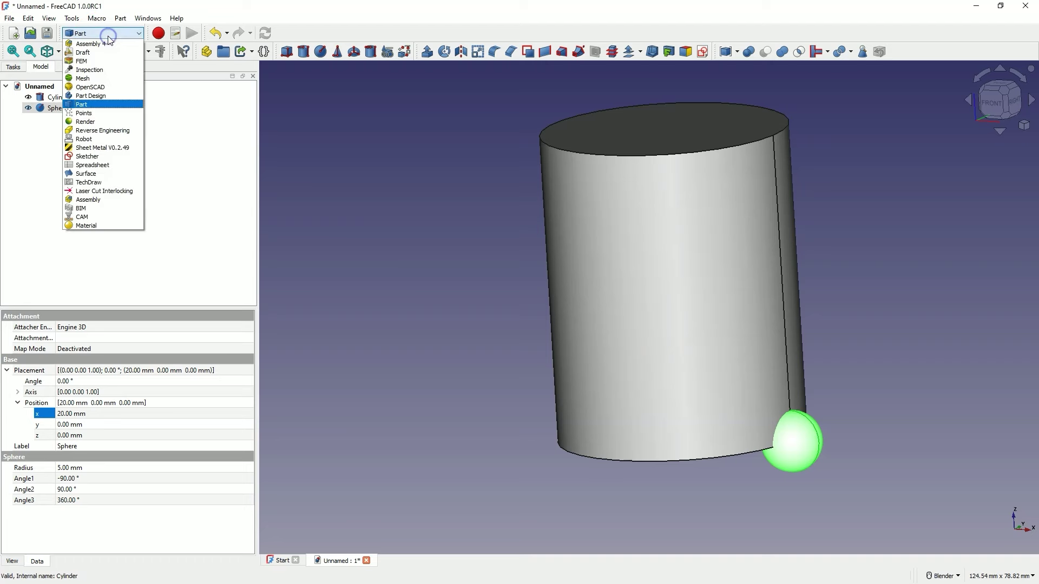
{"action": "left_click", "coordinate": [83, 52]}
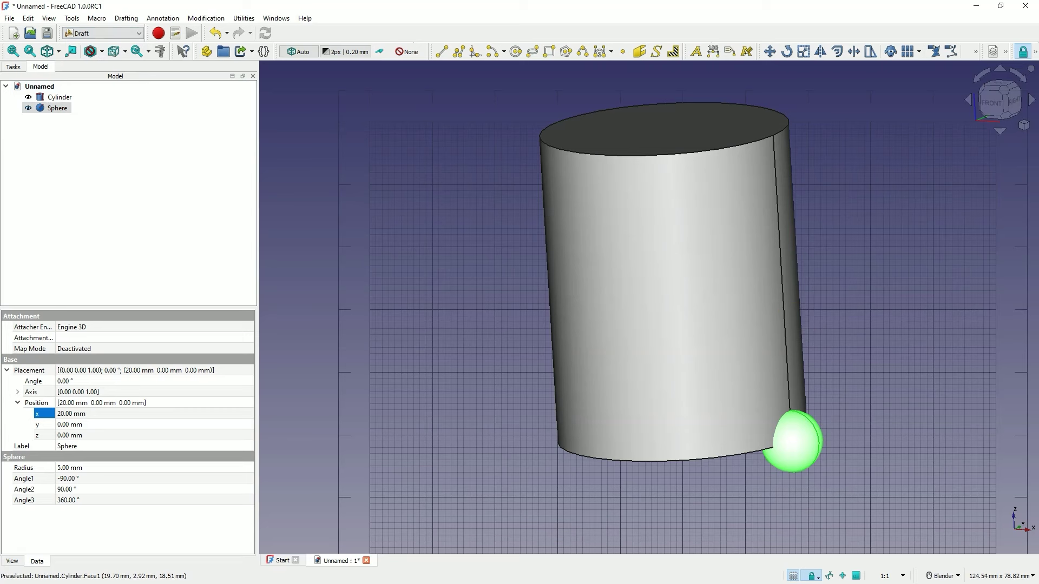
{"action": "left_click", "coordinate": [1035, 54]}
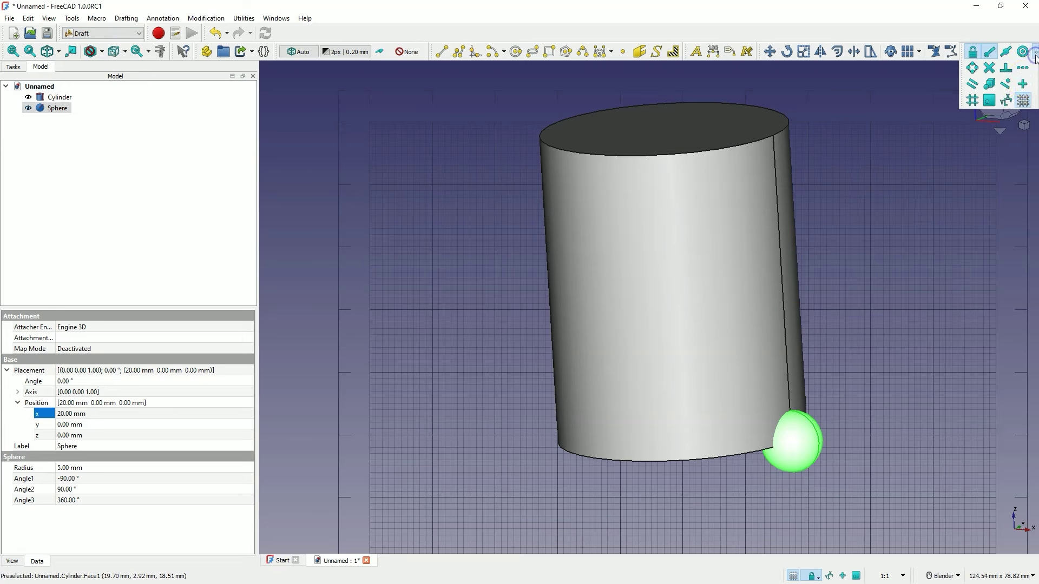
{"action": "left_click", "coordinate": [1023, 100]}
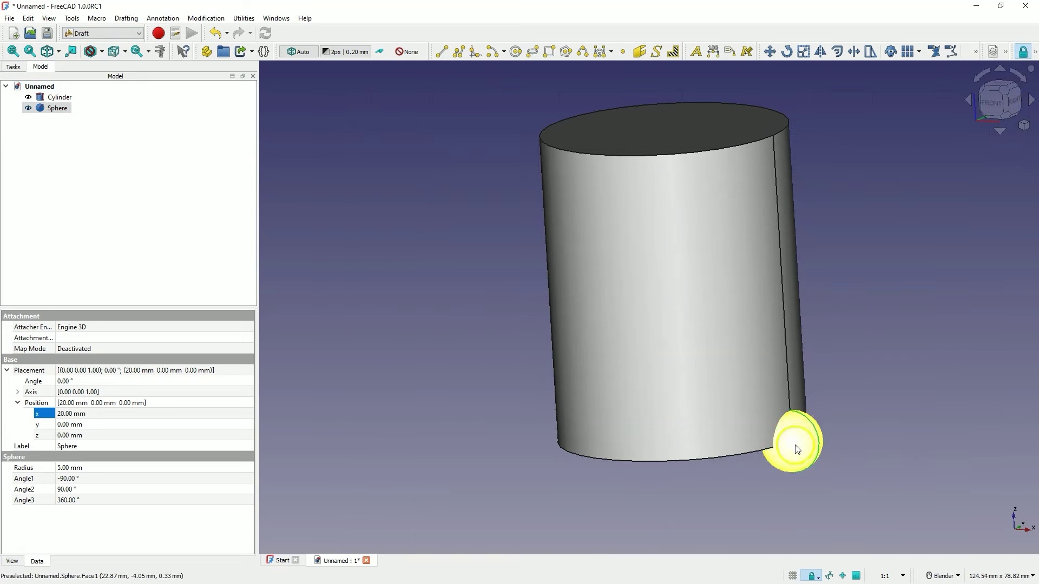
{"action": "left_click", "coordinate": [921, 57]}
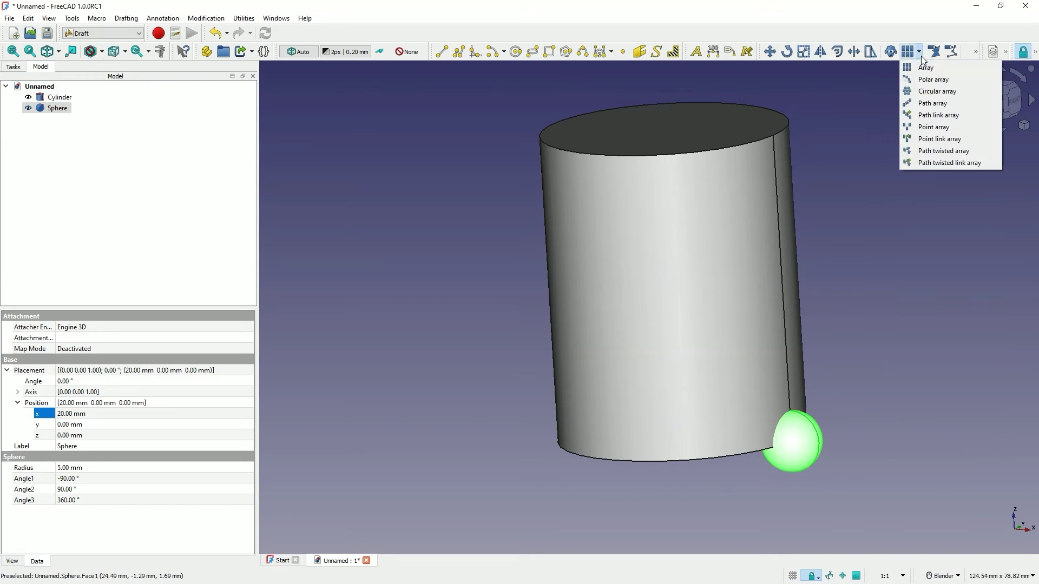
Step: Create a polar array of the sphere with 7 elements centred at 0,0,0
{"action": "left_click", "coordinate": [939, 82]}
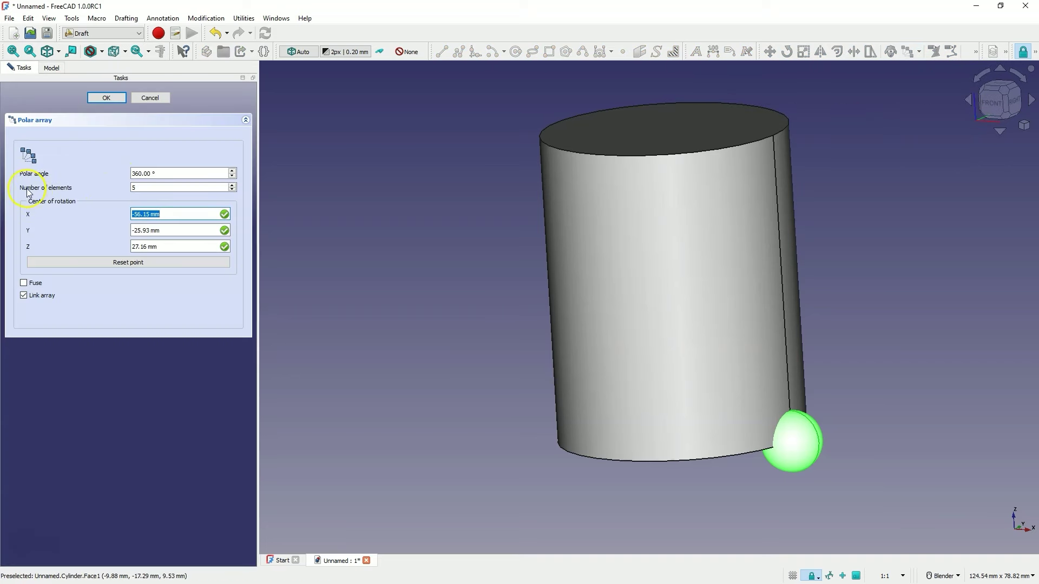
{"action": "left_click", "coordinate": [231, 184]}
{"action": "left_click", "coordinate": [231, 185]}
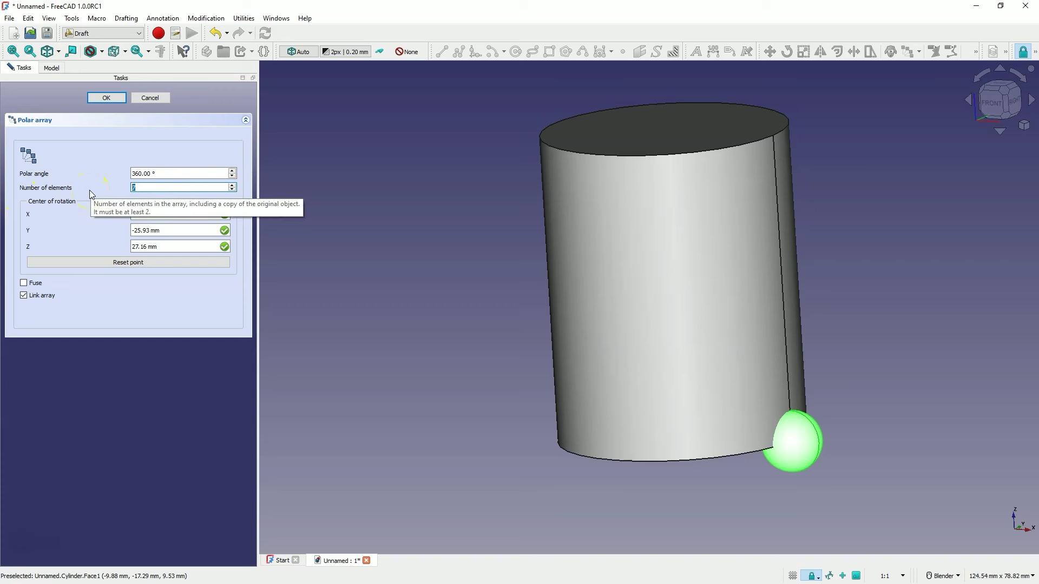
{"action": "left_click", "coordinate": [167, 351]}
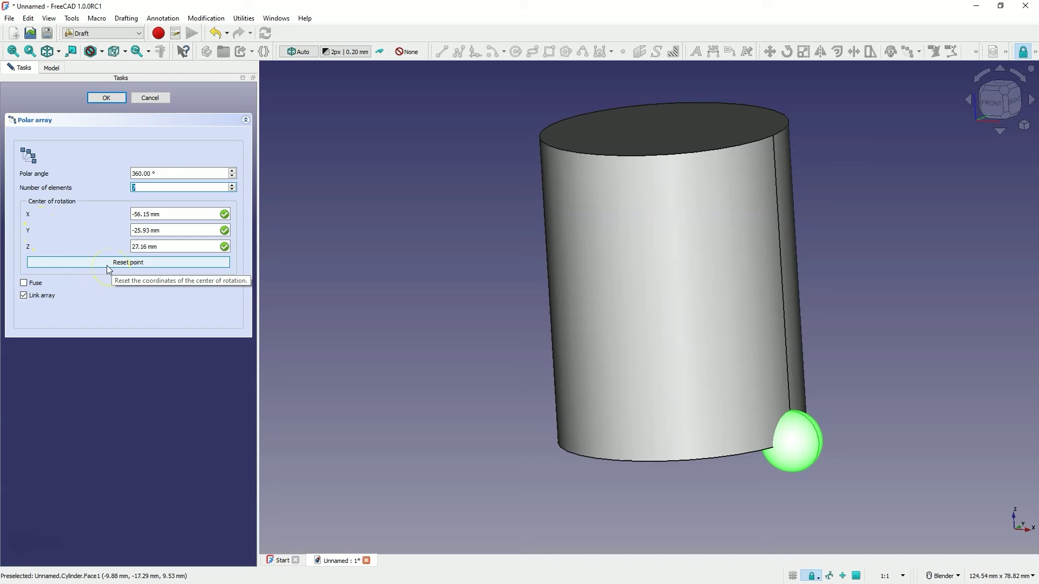
{"action": "left_click", "coordinate": [106, 265]}
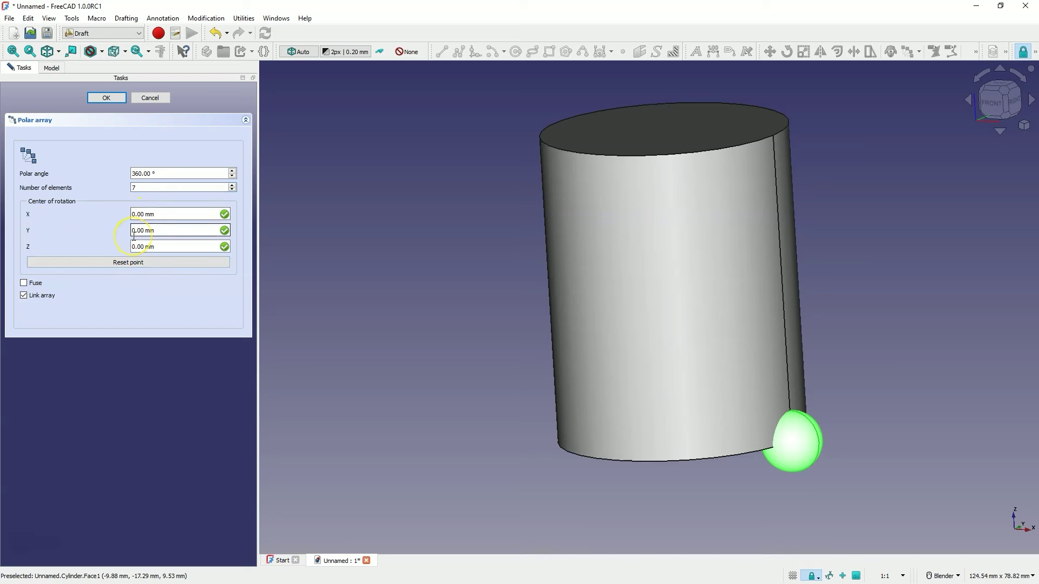
{"action": "left_click", "coordinate": [103, 100]}
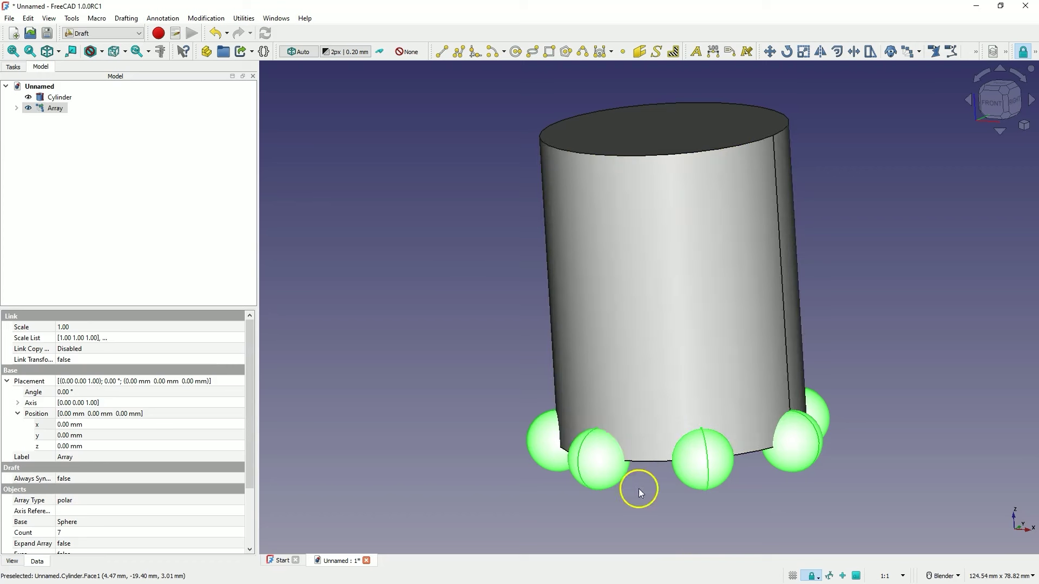
Step: Change the polar array's Number Polar to 9, then select the ring and list array types
{"action": "left_click", "coordinate": [55, 111]}
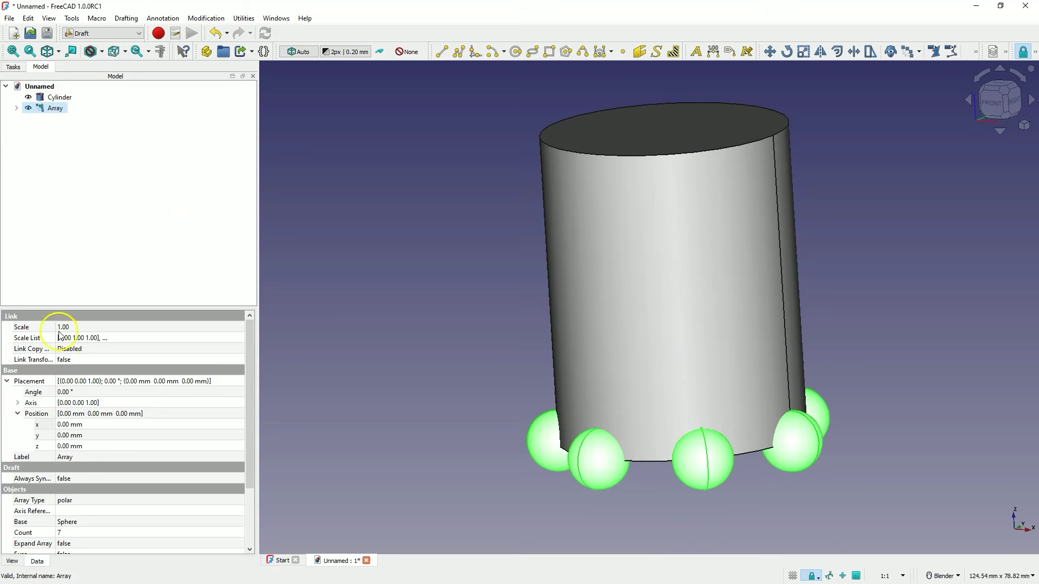
{"action": "left_click_drag", "start_coordinate": [251, 388], "coordinate": [251, 443]}
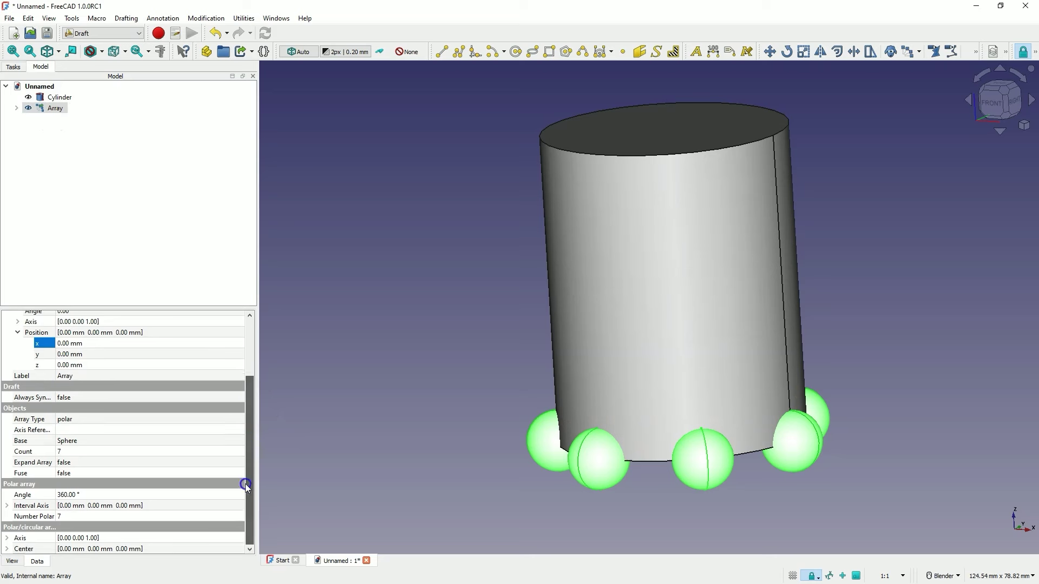
{"action": "left_click", "coordinate": [50, 516]}
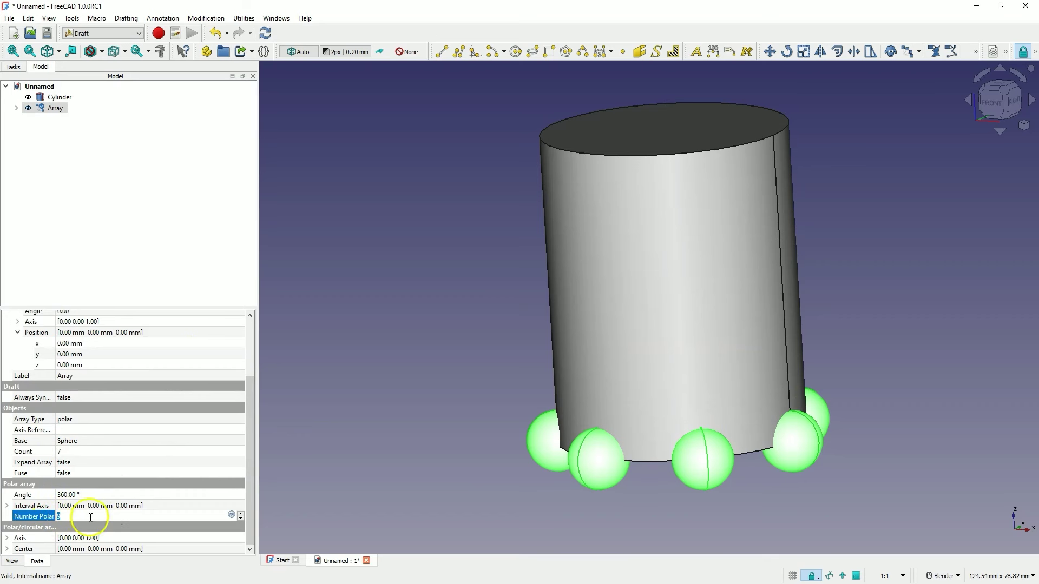
{"action": "left_click", "coordinate": [163, 506]}
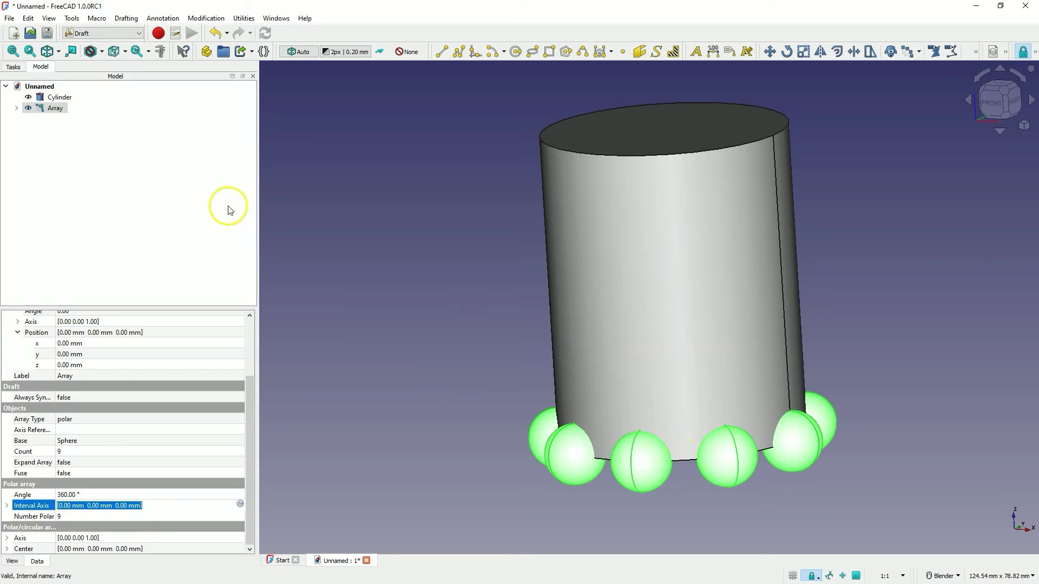
{"action": "left_click", "coordinate": [54, 110]}
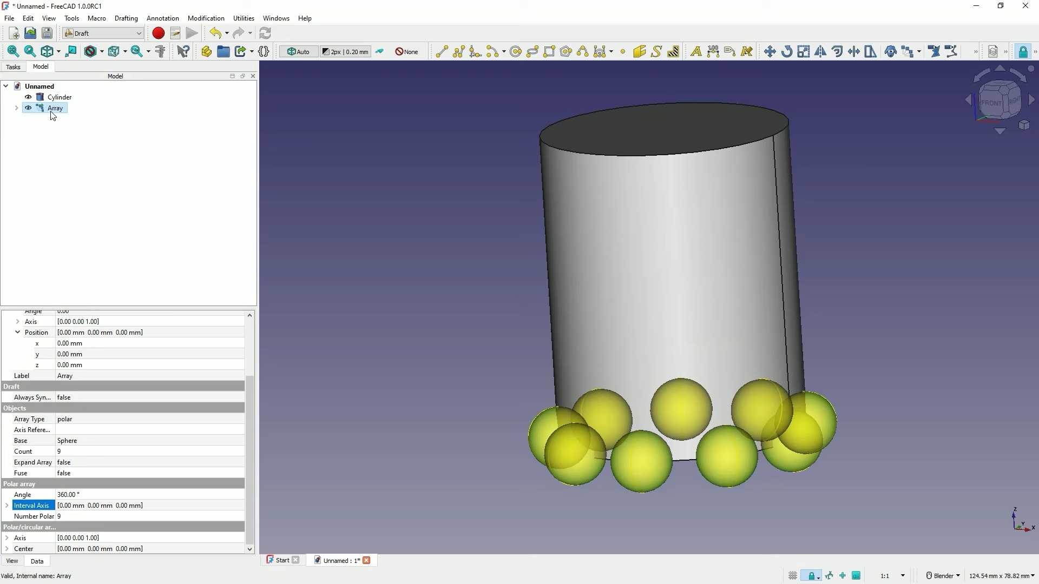
{"action": "left_click", "coordinate": [694, 393]}
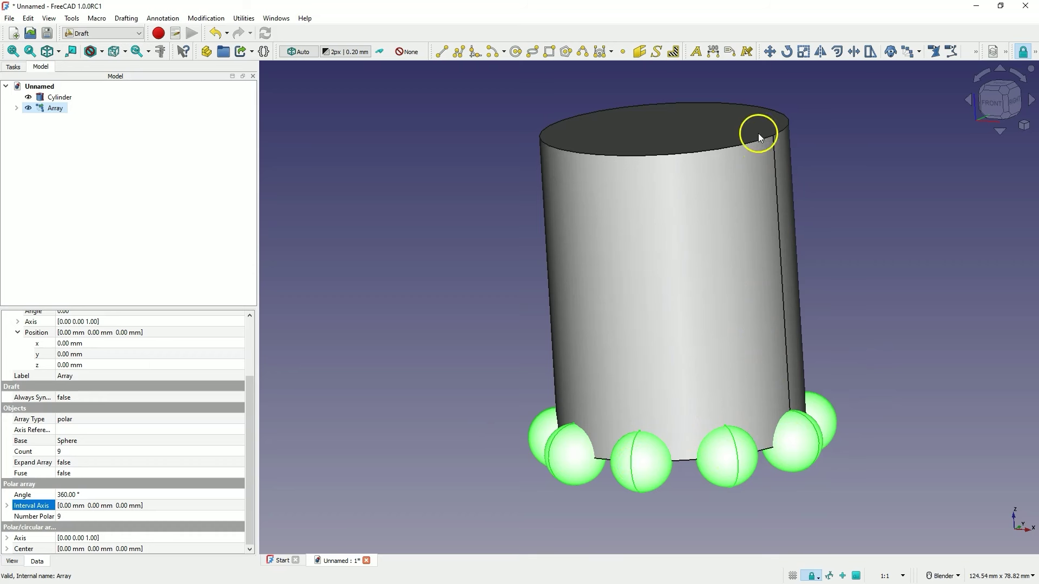
{"action": "left_click", "coordinate": [919, 51]}
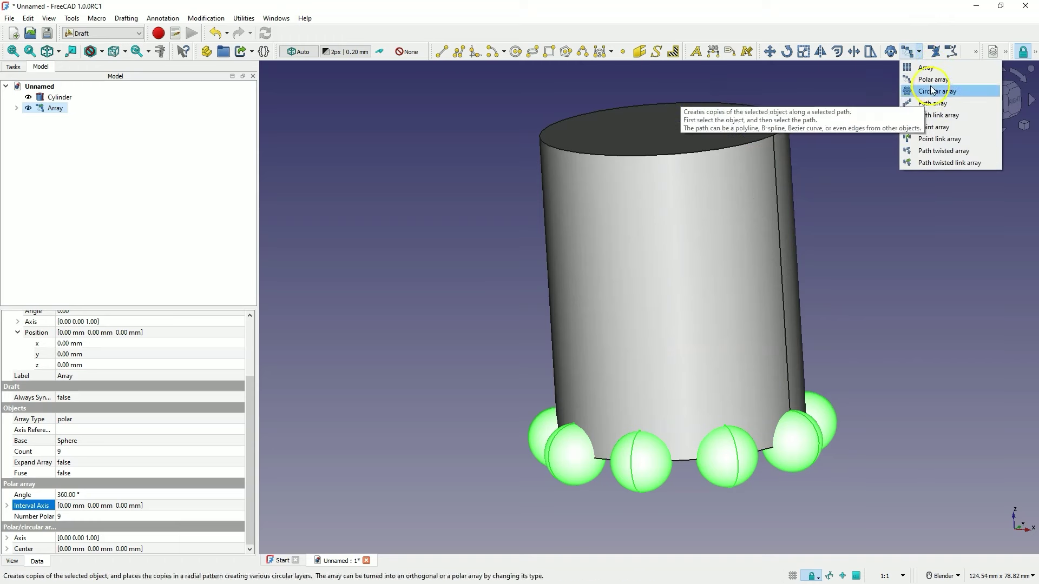
Step: Start an orthogonal array of the sphere ring via Modification > Array tools
{"action": "left_click", "coordinate": [210, 20]}
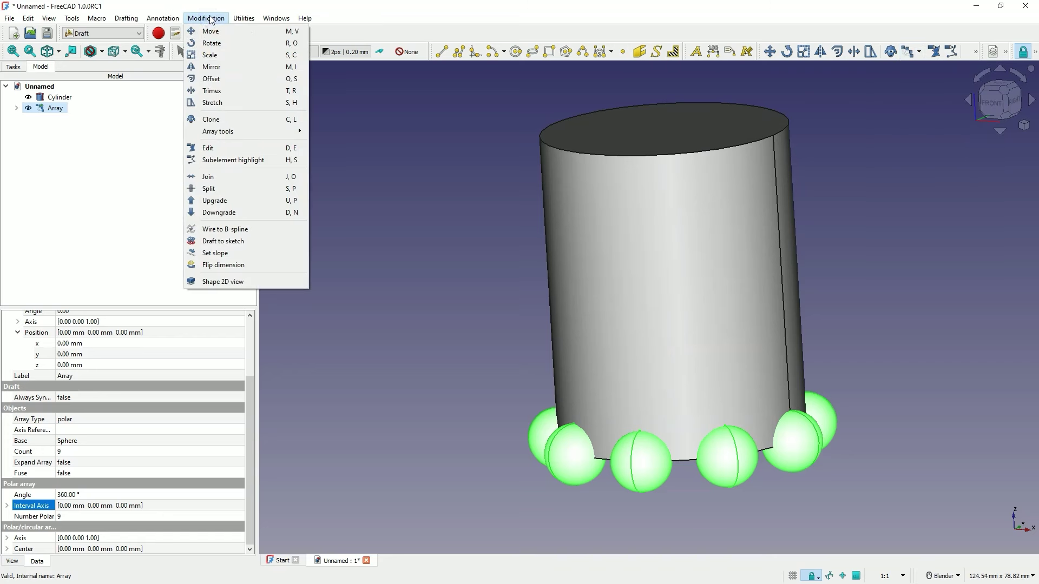
{"action": "left_click", "coordinate": [218, 133]}
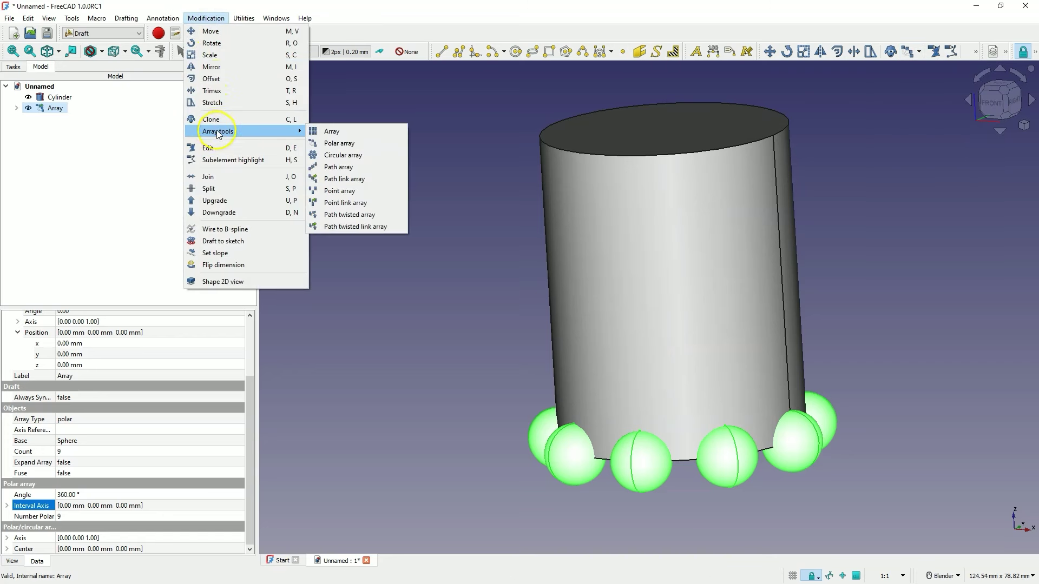
{"action": "left_click", "coordinate": [352, 135]}
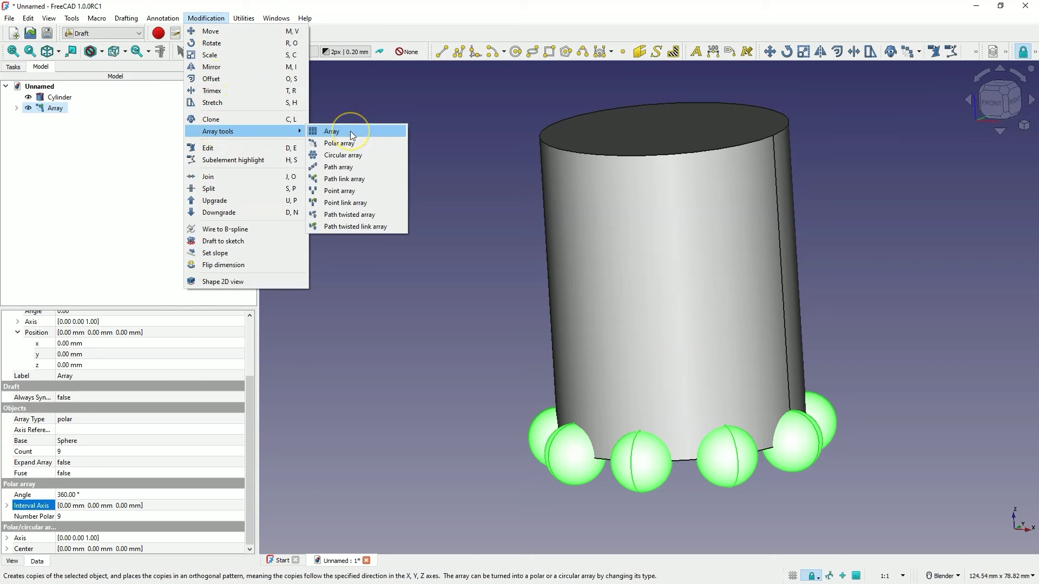
{"action": "left_click", "coordinate": [341, 133]}
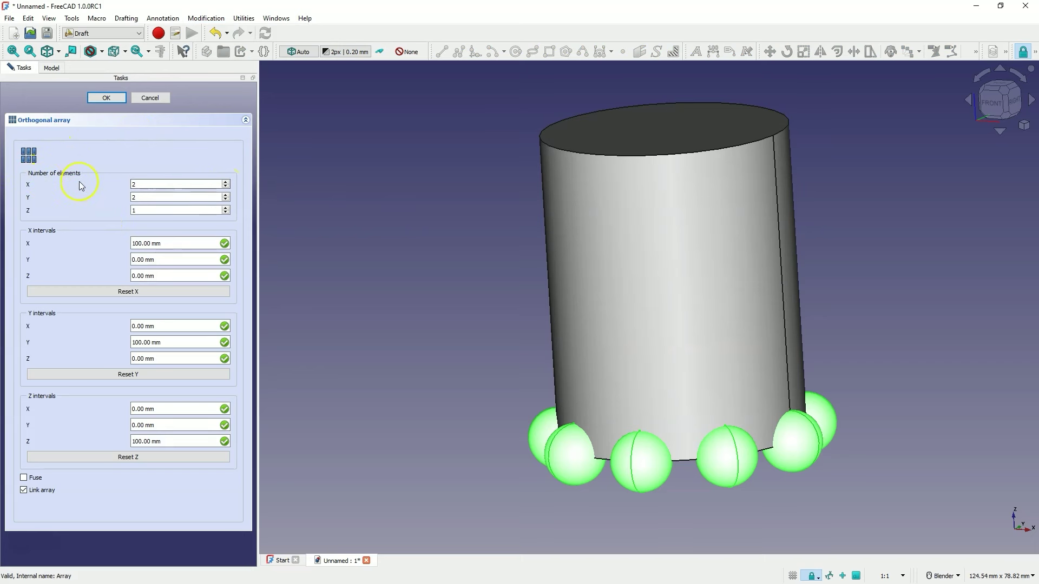
Step: Set the orthogonal array to 1 × 1 × 5 copies with 10 mm Z spacing
{"action": "double_click", "coordinate": [138, 184]}
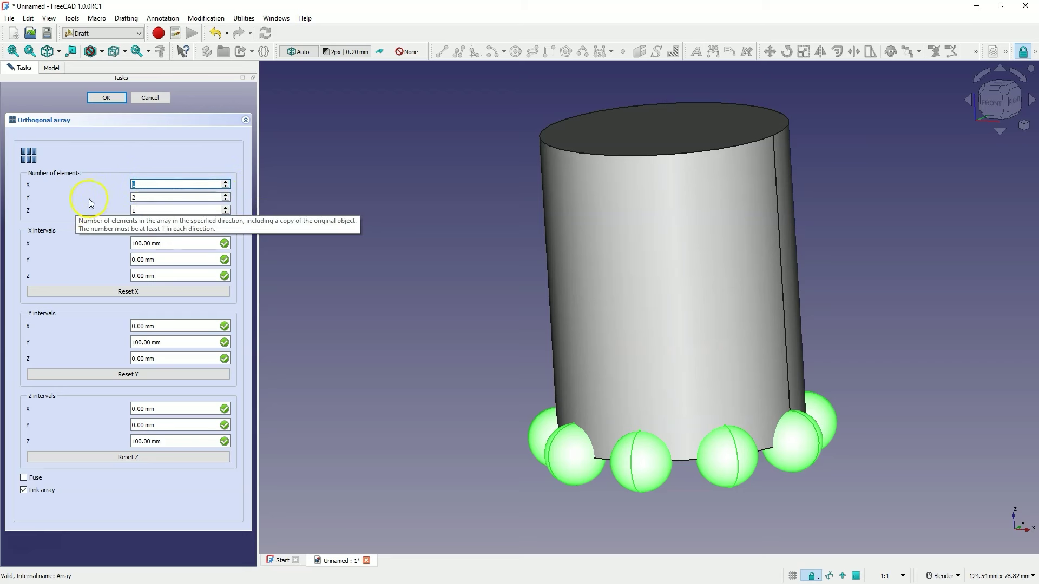
{"action": "left_click", "coordinate": [226, 200]}
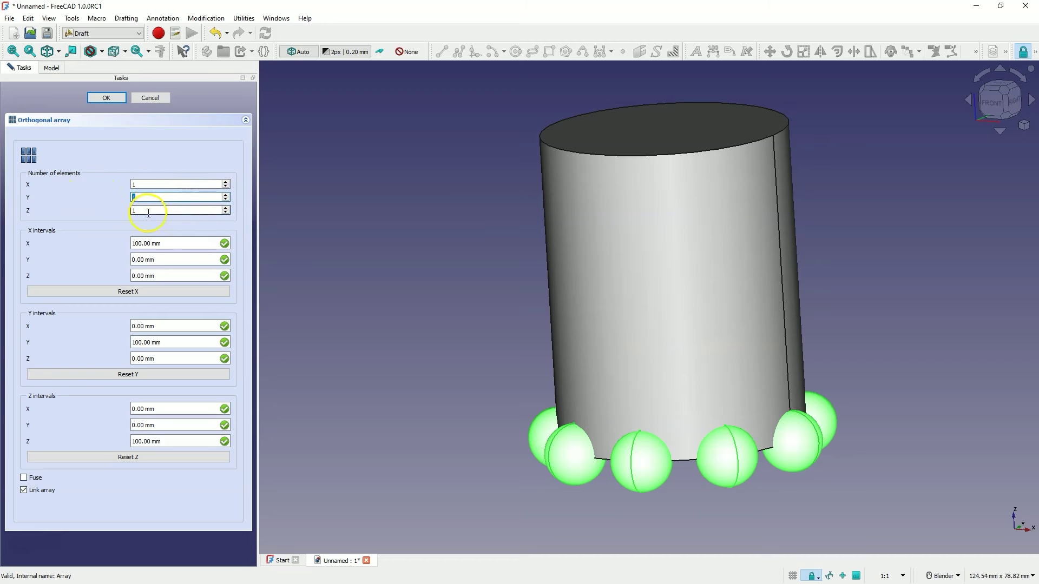
{"action": "left_click", "coordinate": [226, 207]}
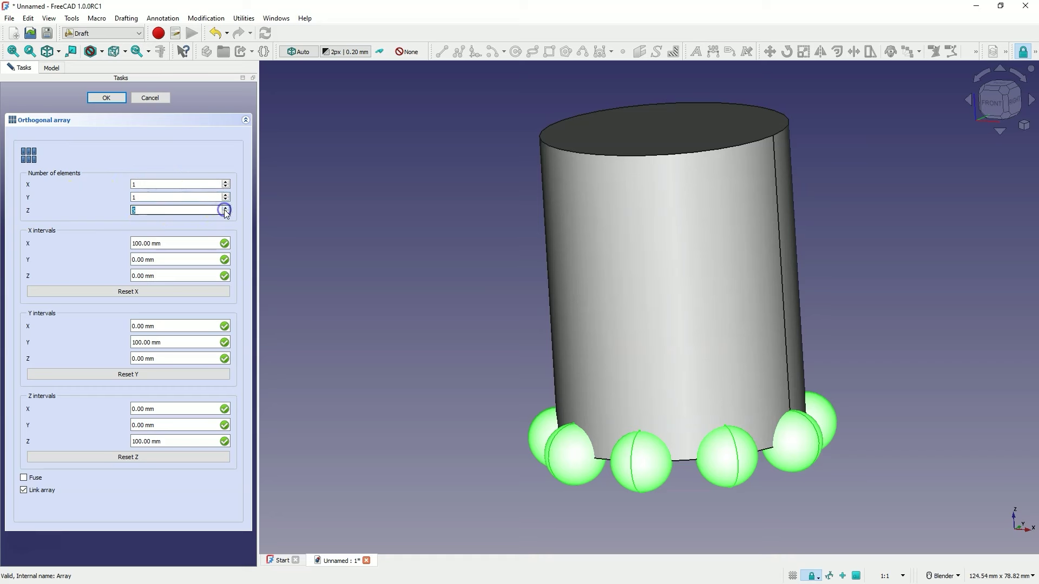
{"action": "type", "text": "5"}
{"action": "left_click", "coordinate": [142, 441]}
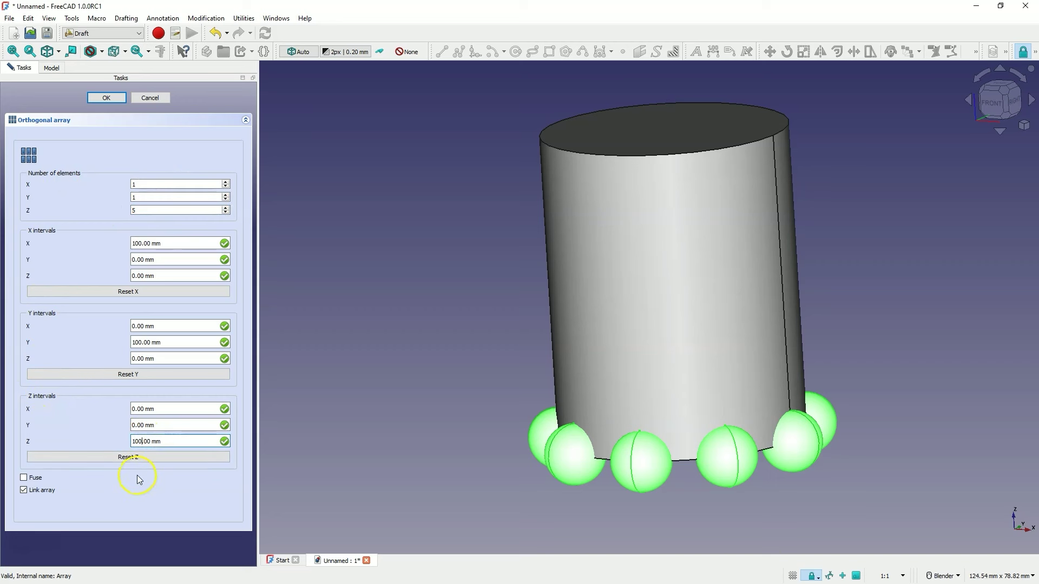
{"action": "key", "text": "BackSpace"}
{"action": "left_click", "coordinate": [113, 99]}
{"action": "left_click", "coordinate": [113, 99]}
{"action": "mouse_move", "coordinate": [651, 230]}
{"action": "middle_mouse_down"}
{"action": "mouse_move", "coordinate": [663, 287]}
{"action": "mouse_move", "coordinate": [608, 325]}
{"action": "mouse_move", "coordinate": [738, 346]}
{"action": "mouse_move", "coordinate": [763, 306]}
{"action": "mouse_move", "coordinate": [715, 329]}
{"action": "mouse_move", "coordinate": [733, 348]}
{"action": "middle_mouse_up"}
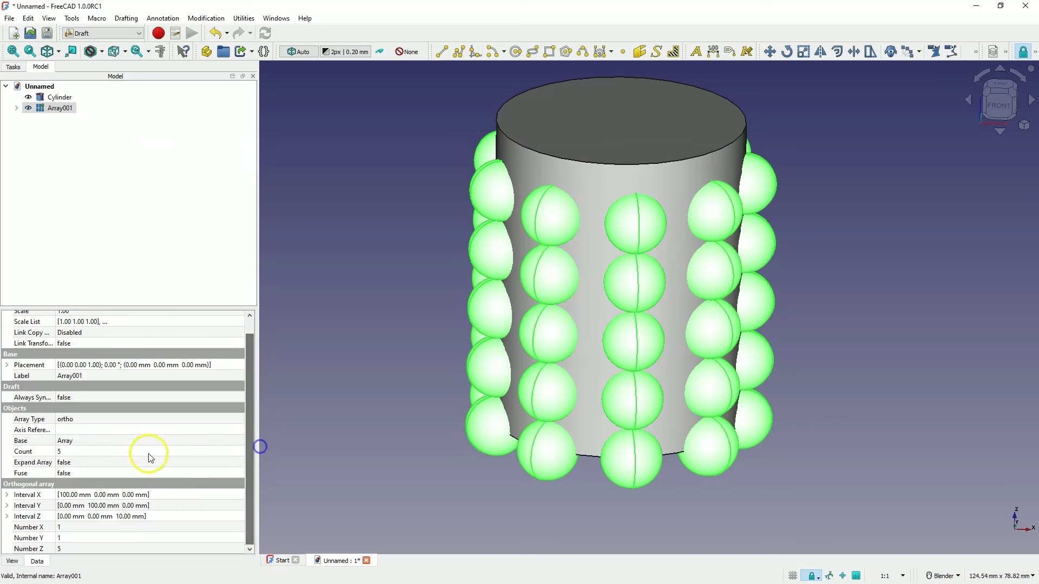
{"action": "left_click", "coordinate": [64, 549]}
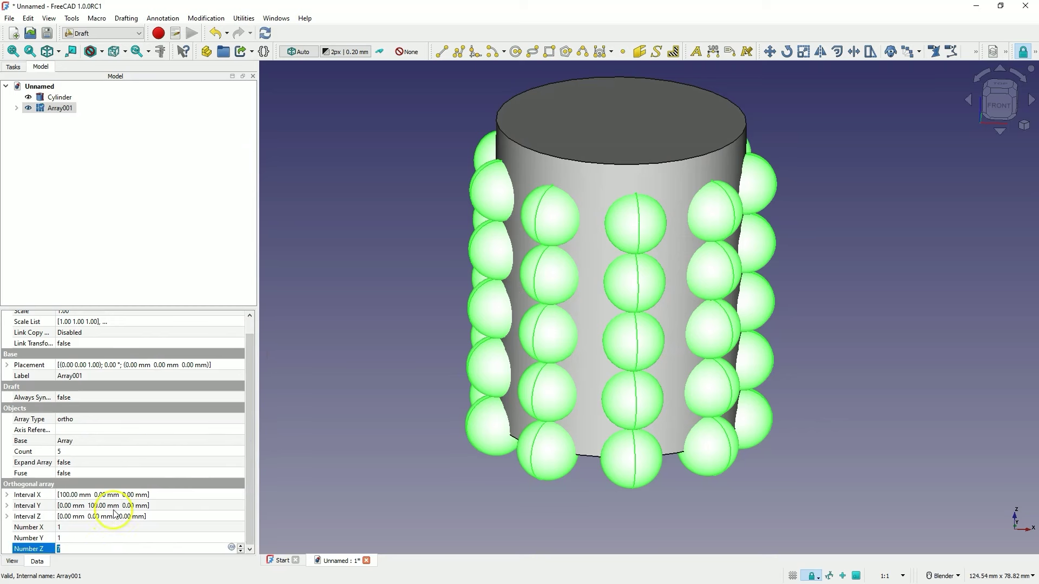
{"action": "type", "text": "7"}
{"action": "left_click", "coordinate": [170, 212]}
{"action": "left_click", "coordinate": [58, 108]}
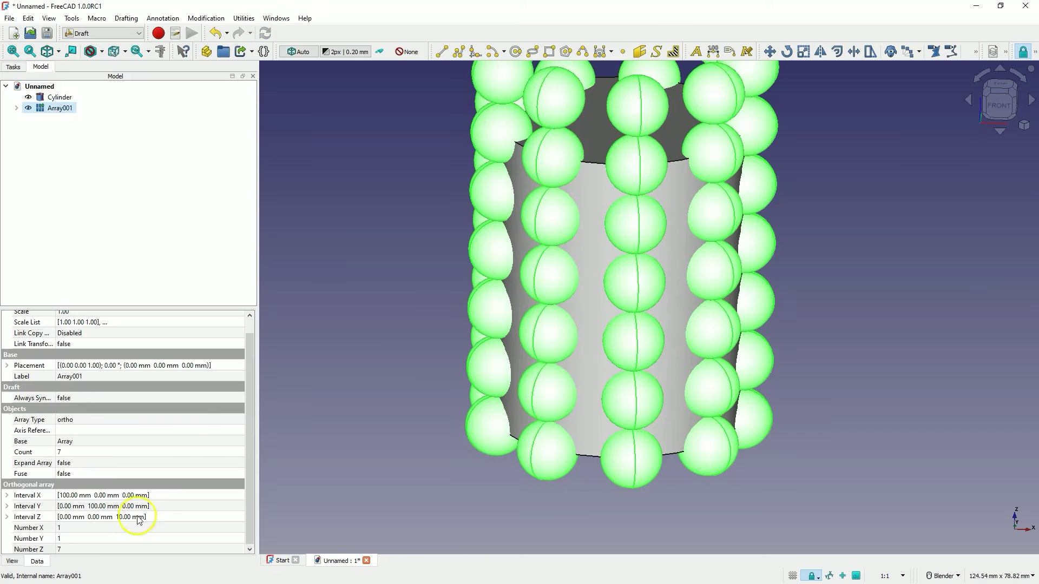
{"action": "left_click", "coordinate": [100, 548]}
{"action": "type", "text": "5"}
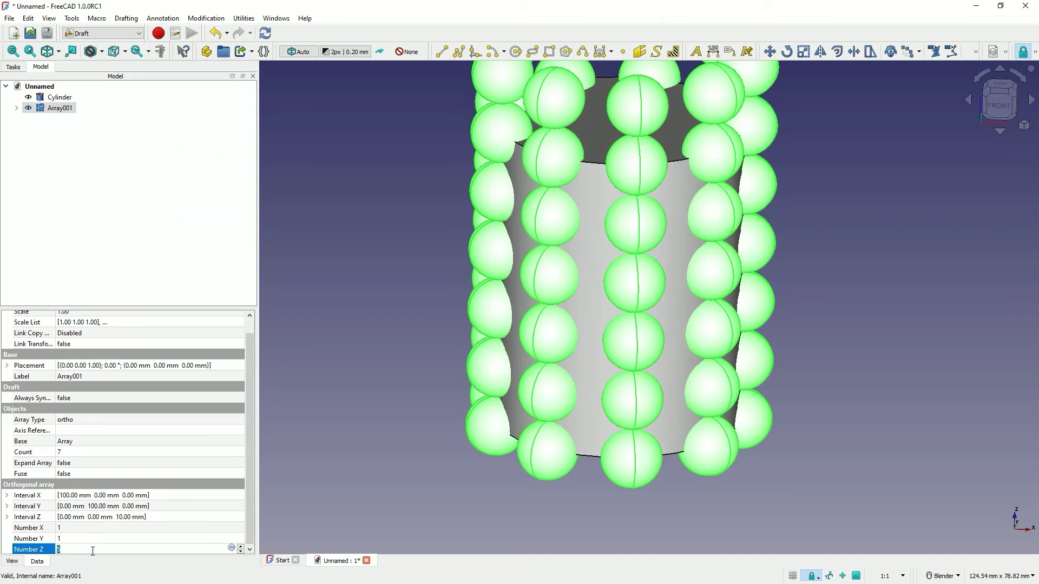
{"action": "left_click", "coordinate": [189, 219]}
{"action": "middle_click_drag", "start_coordinate": [622, 197], "coordinate": [430, 259]}
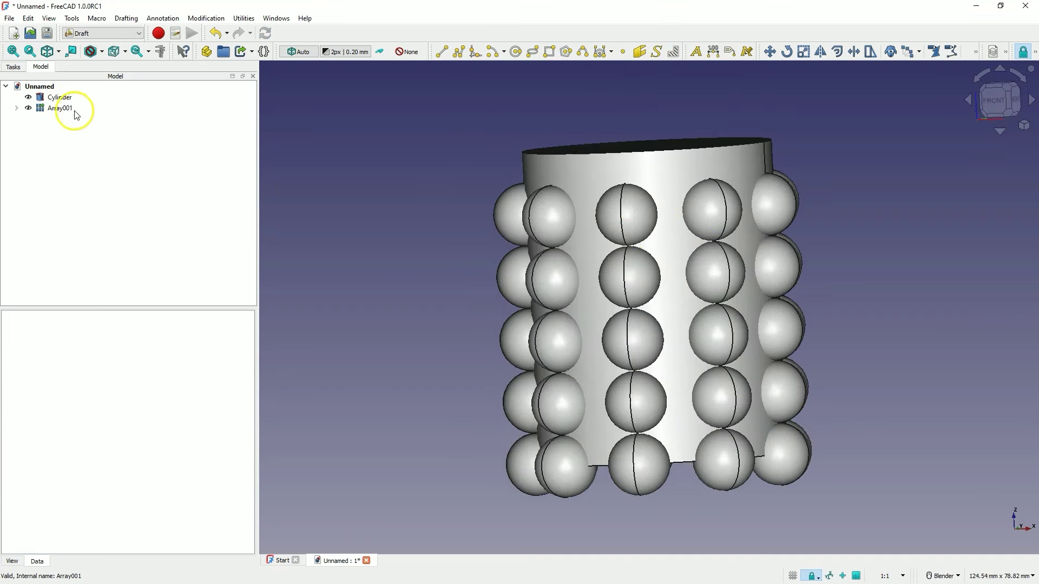
{"action": "left_click", "coordinate": [54, 114]}
{"action": "left_click", "coordinate": [17, 107]}
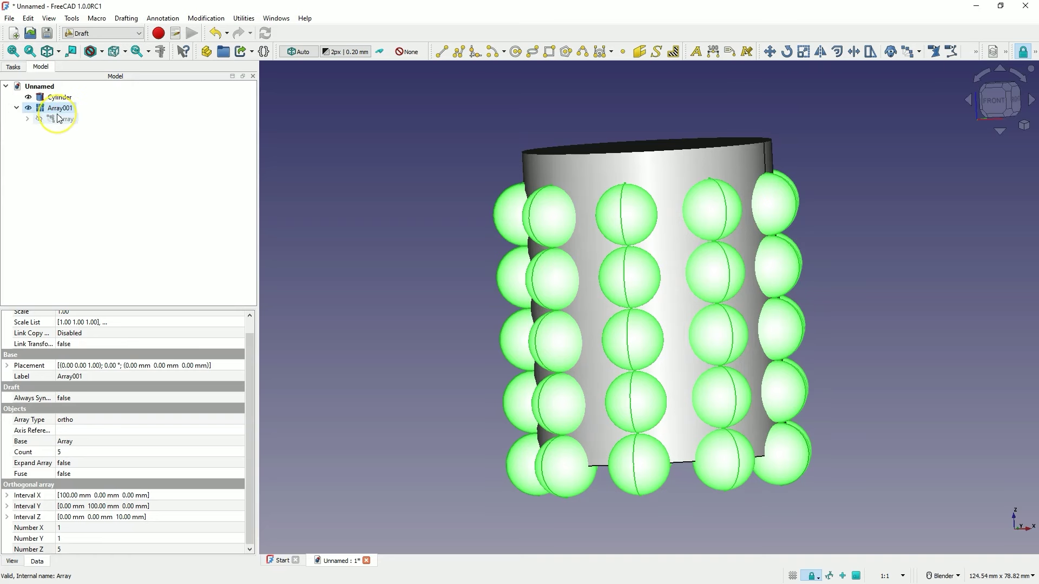
{"action": "left_click", "coordinate": [27, 118]}
{"action": "left_click", "coordinate": [73, 131]}
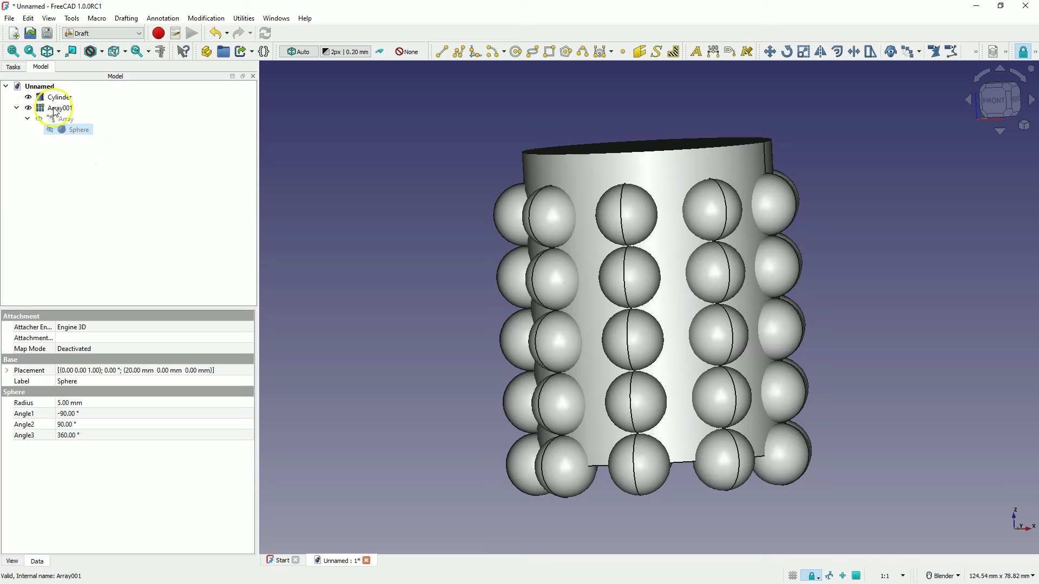
{"action": "left_click", "coordinate": [27, 118]}
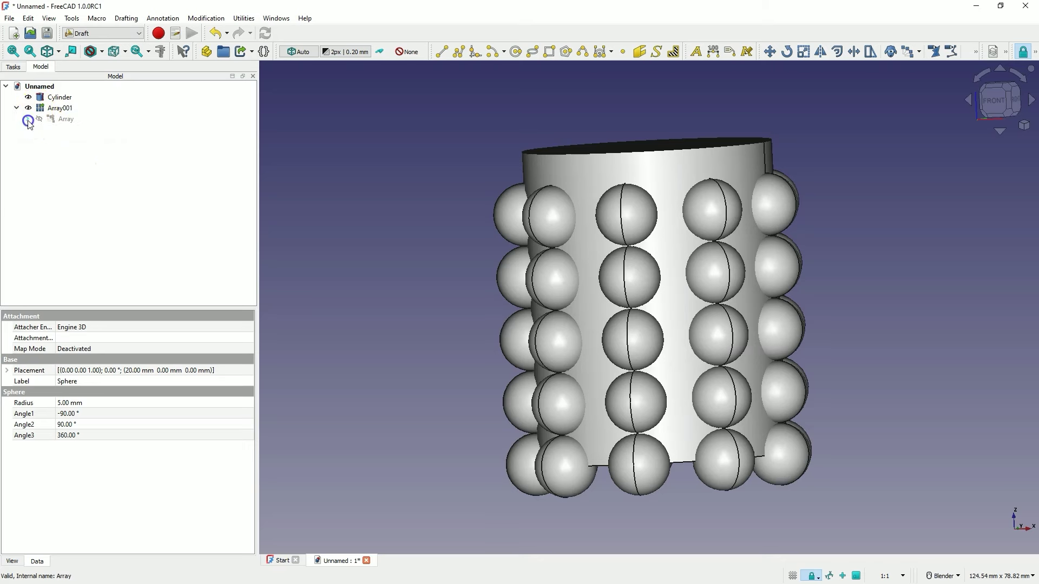
{"action": "left_click", "coordinate": [20, 109]}
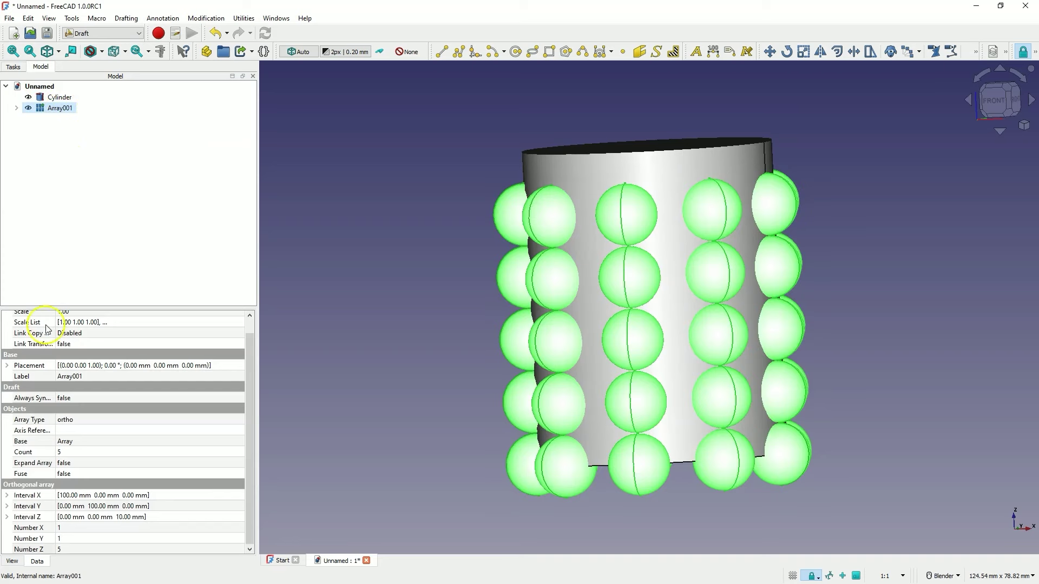
Step: Set Array001's placement position z to 5 mm
{"action": "left_click", "coordinate": [7, 367]}
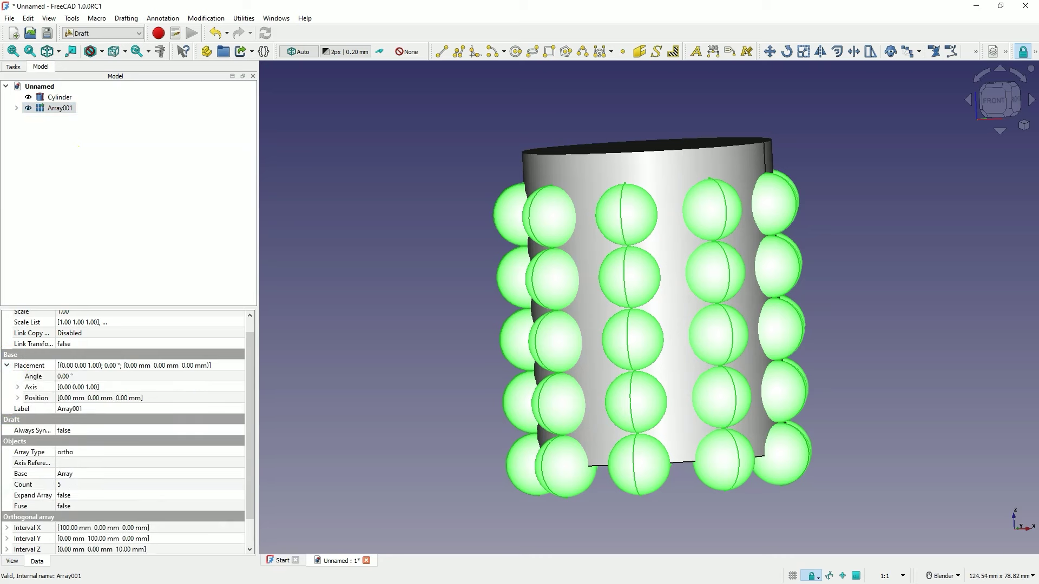
{"action": "left_click", "coordinate": [18, 399]}
{"action": "left_click", "coordinate": [79, 430]}
{"action": "scroll", "coordinate": [78, 429], "scroll_direction": "up", "scroll_amount": 1}
{"action": "scroll", "coordinate": [78, 429], "scroll_direction": "up", "scroll_amount": 1}
{"action": "scroll", "coordinate": [78, 429], "scroll_direction": "up", "scroll_amount": 1}
{"action": "scroll", "coordinate": [78, 429], "scroll_direction": "up", "scroll_amount": 1}
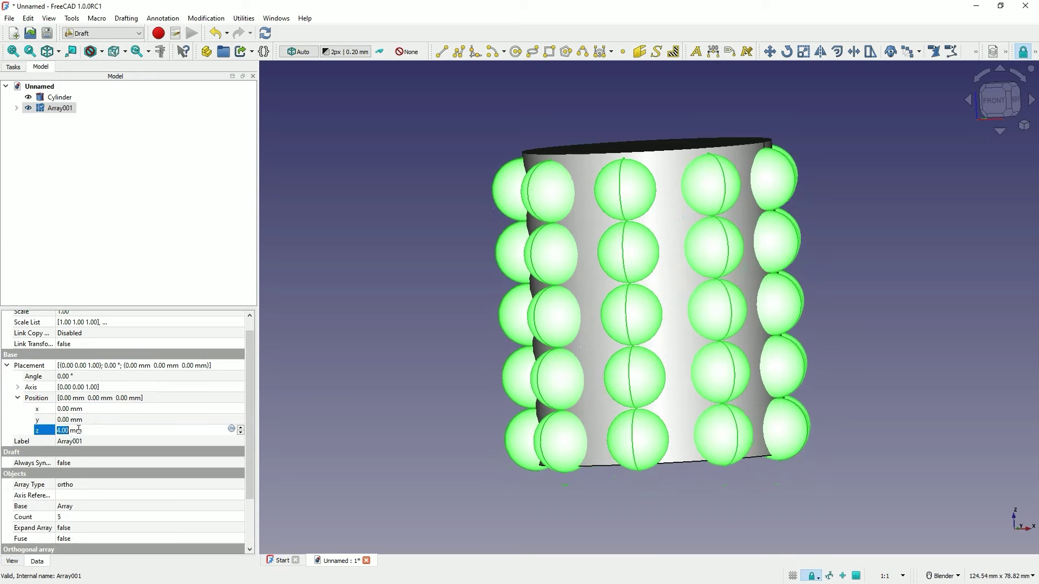
{"action": "scroll", "coordinate": [79, 429], "scroll_direction": "up", "scroll_amount": 1}
{"action": "left_click", "coordinate": [326, 270]}
{"action": "mouse_move", "coordinate": [332, 248]}
{"action": "middle_mouse_down"}
{"action": "mouse_move", "coordinate": [448, 260]}
{"action": "mouse_move", "coordinate": [388, 262]}
{"action": "mouse_move", "coordinate": [481, 283]}
{"action": "mouse_move", "coordinate": [447, 274]}
{"action": "middle_mouse_up"}
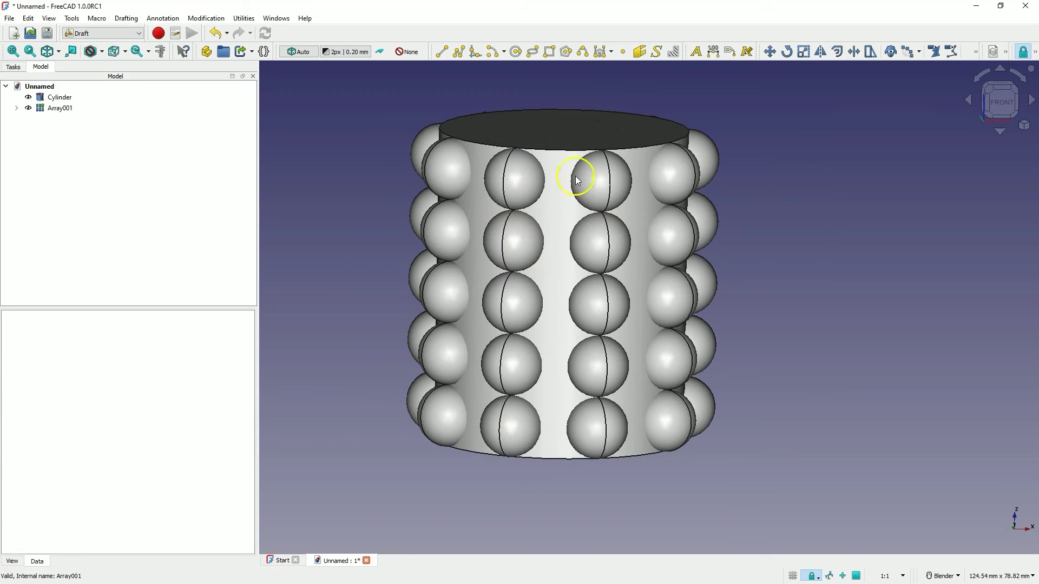
Step: In the Part workbench, Boolean-cut Array001 from the Cylinder
{"action": "left_click", "coordinate": [106, 33]}
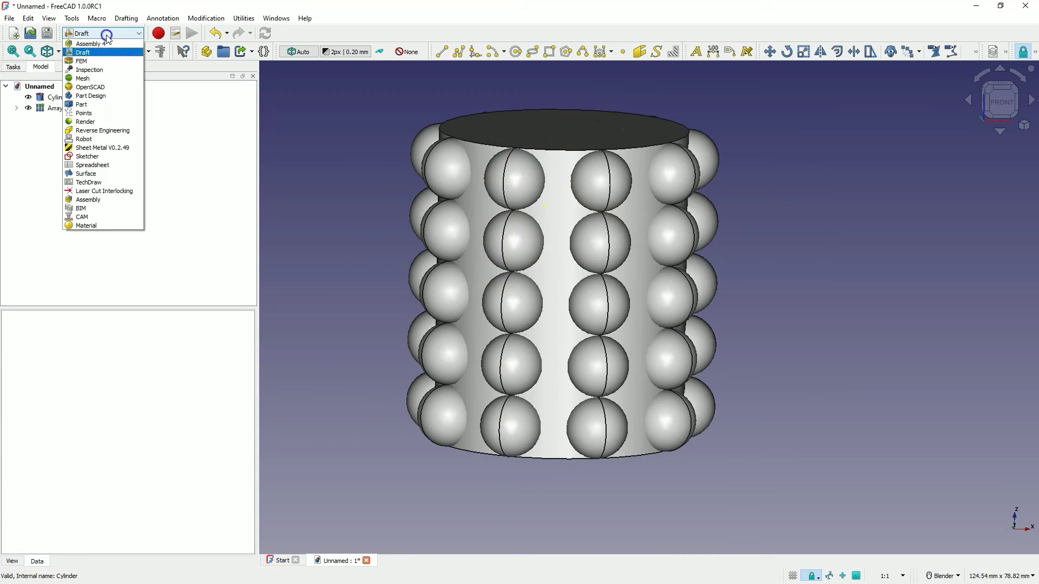
{"action": "left_click", "coordinate": [84, 104]}
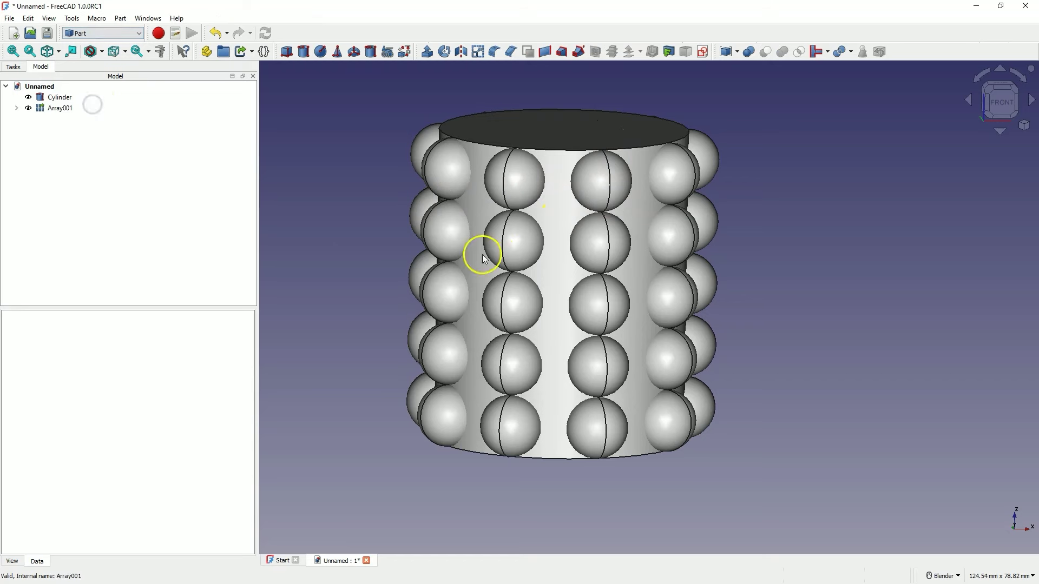
{"action": "left_click", "coordinate": [43, 99]}
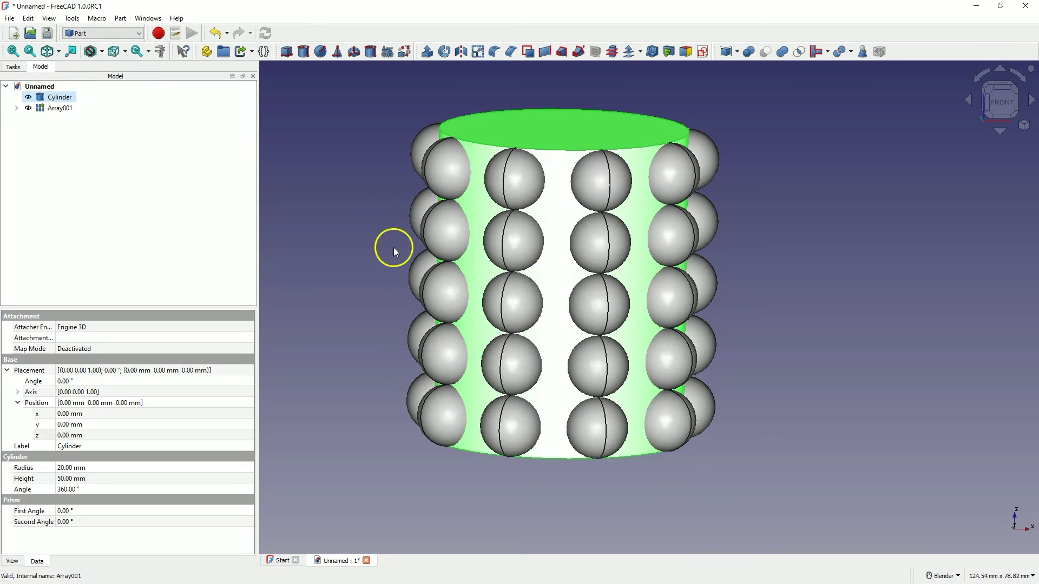
{"action": "left_click", "coordinate": [61, 110], "text": "ctrl"}
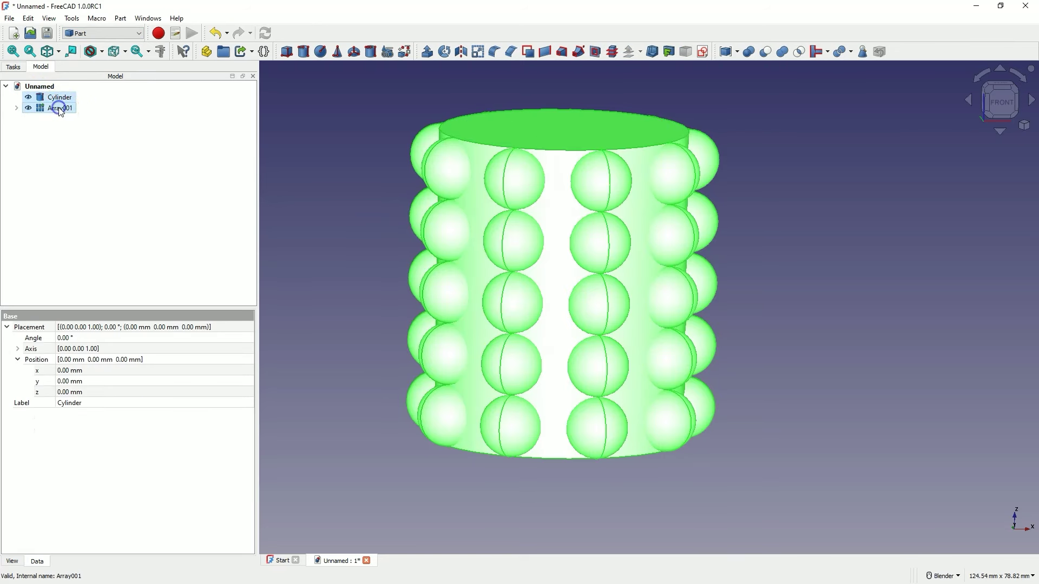
{"action": "left_click", "coordinate": [769, 51]}
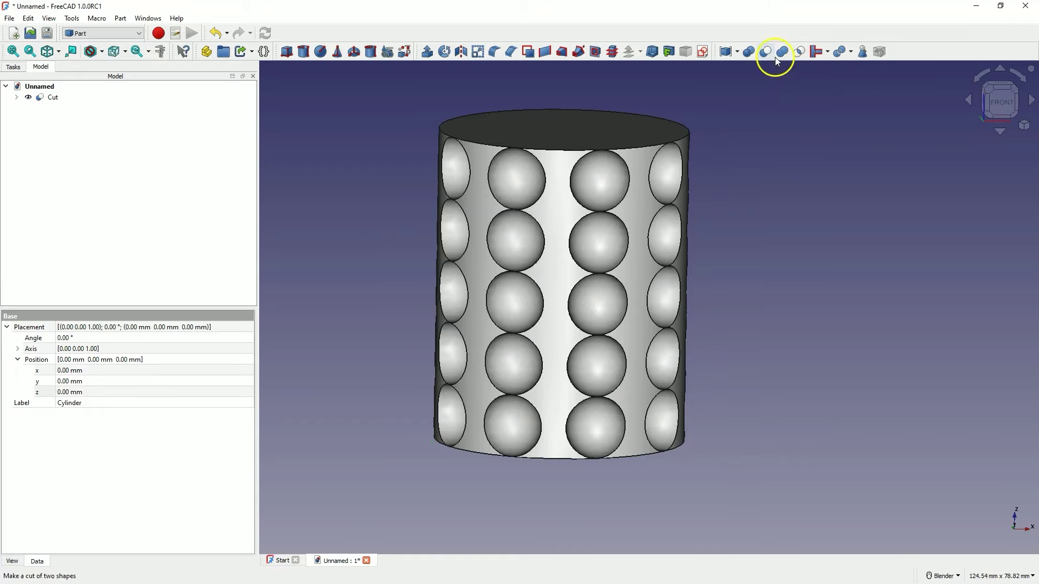
{"action": "mouse_move", "coordinate": [714, 147]}
{"action": "middle_mouse_down"}
{"action": "mouse_move", "coordinate": [622, 348]}
{"action": "mouse_move", "coordinate": [499, 269]}
{"action": "mouse_move", "coordinate": [689, 367]}
{"action": "mouse_move", "coordinate": [871, 388]}
{"action": "mouse_move", "coordinate": [846, 294]}
{"action": "mouse_move", "coordinate": [573, 378]}
{"action": "mouse_move", "coordinate": [552, 359]}
{"action": "mouse_move", "coordinate": [667, 357]}
{"action": "mouse_move", "coordinate": [673, 371]}
{"action": "mouse_move", "coordinate": [356, 193]}
{"action": "middle_mouse_up"}
{"action": "left_click", "coordinate": [516, 245]}
{"action": "left_click", "coordinate": [480, 329]}
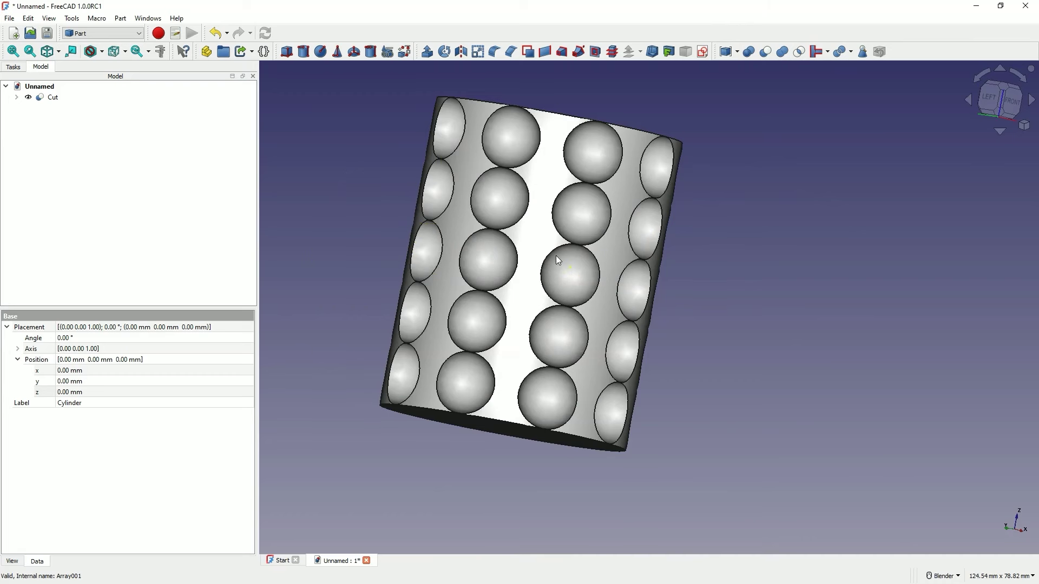